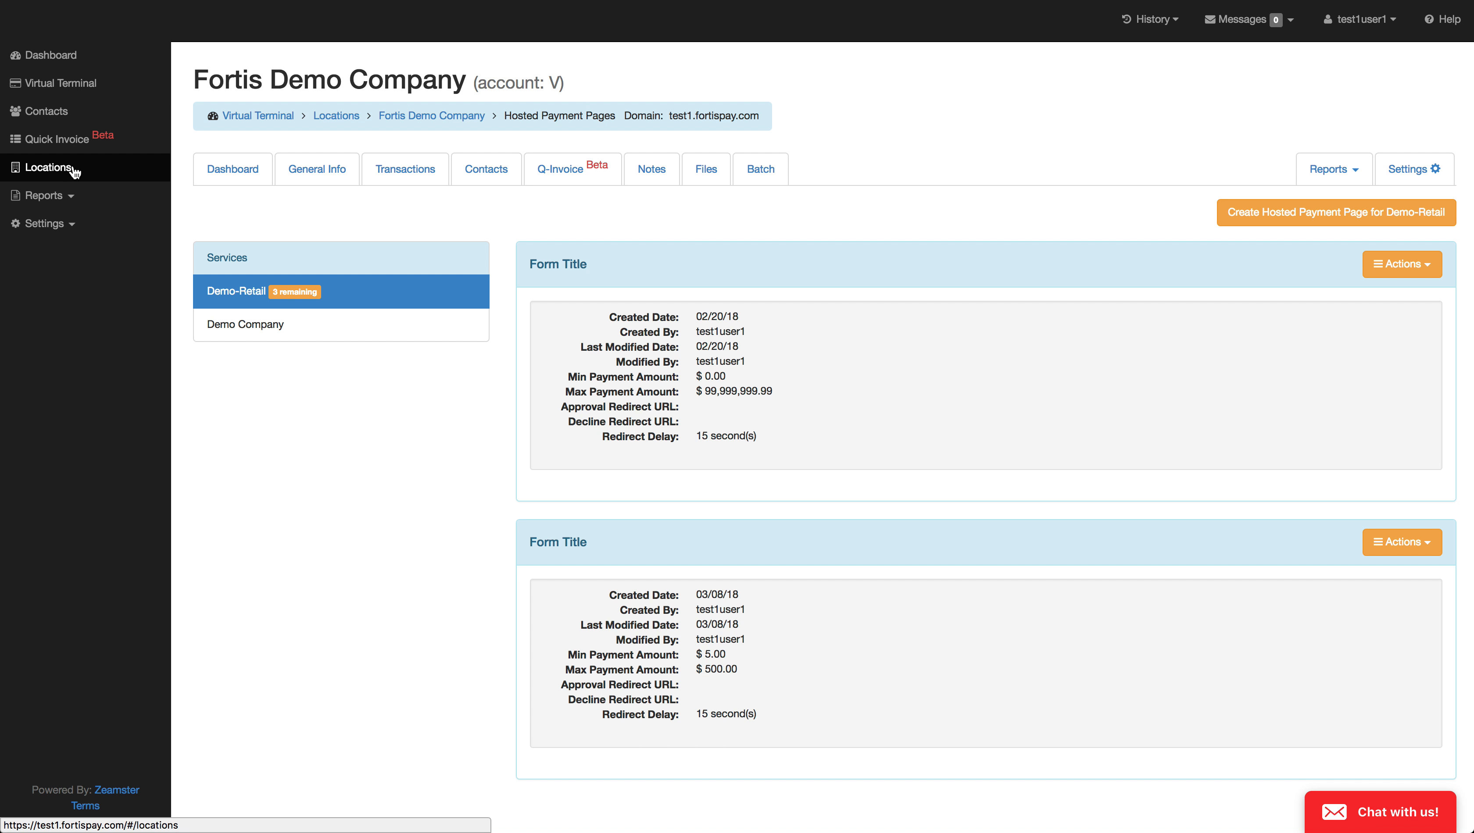
Step: Open the hosted payment pages settings of the Fortis Demo Company location
{"action": "left_click", "coordinate": [66, 178]}
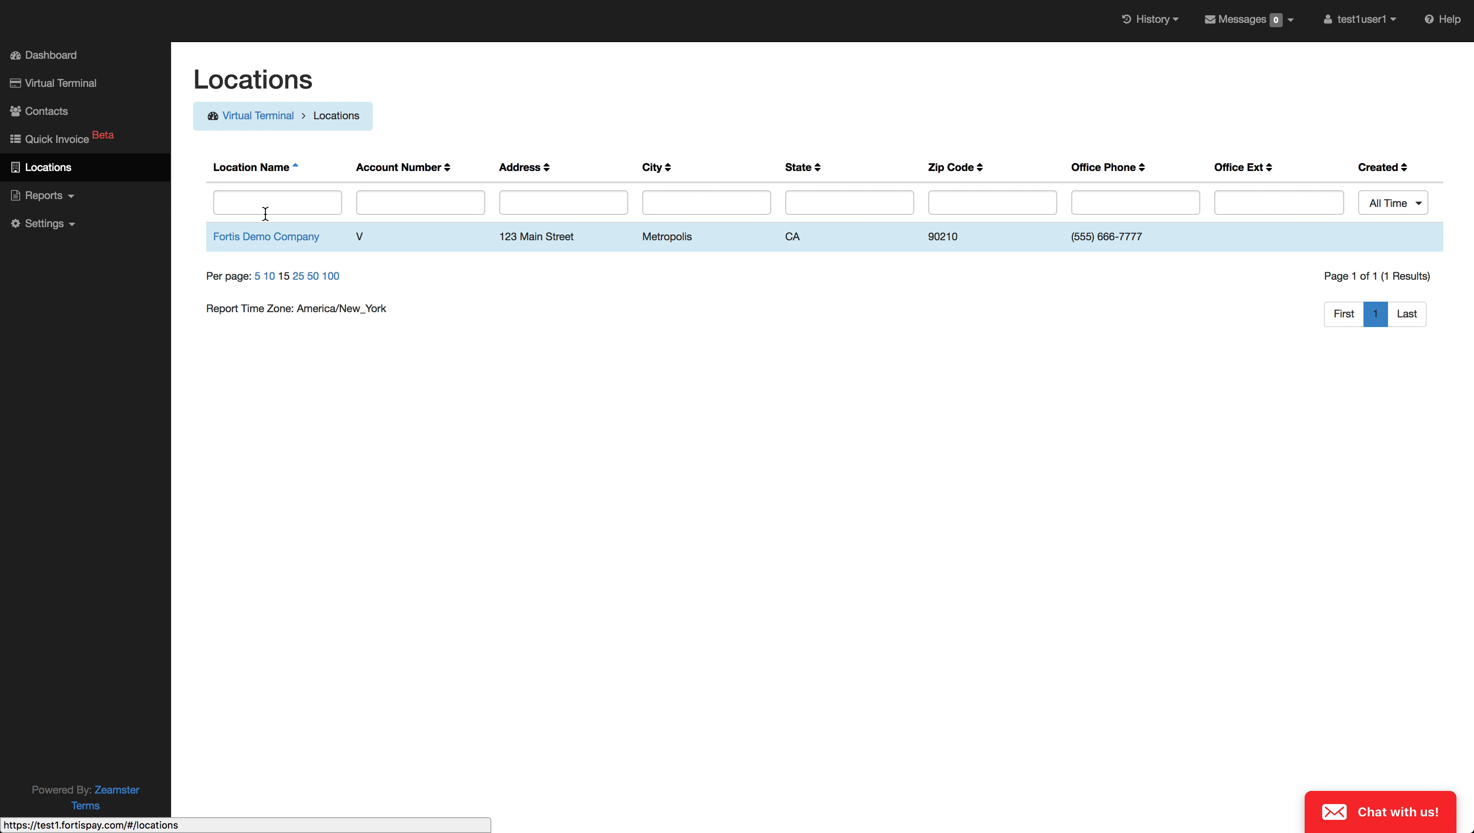
{"action": "left_click", "coordinate": [272, 239]}
{"action": "left_click", "coordinate": [1413, 169]}
{"action": "left_click", "coordinate": [1352, 439]}
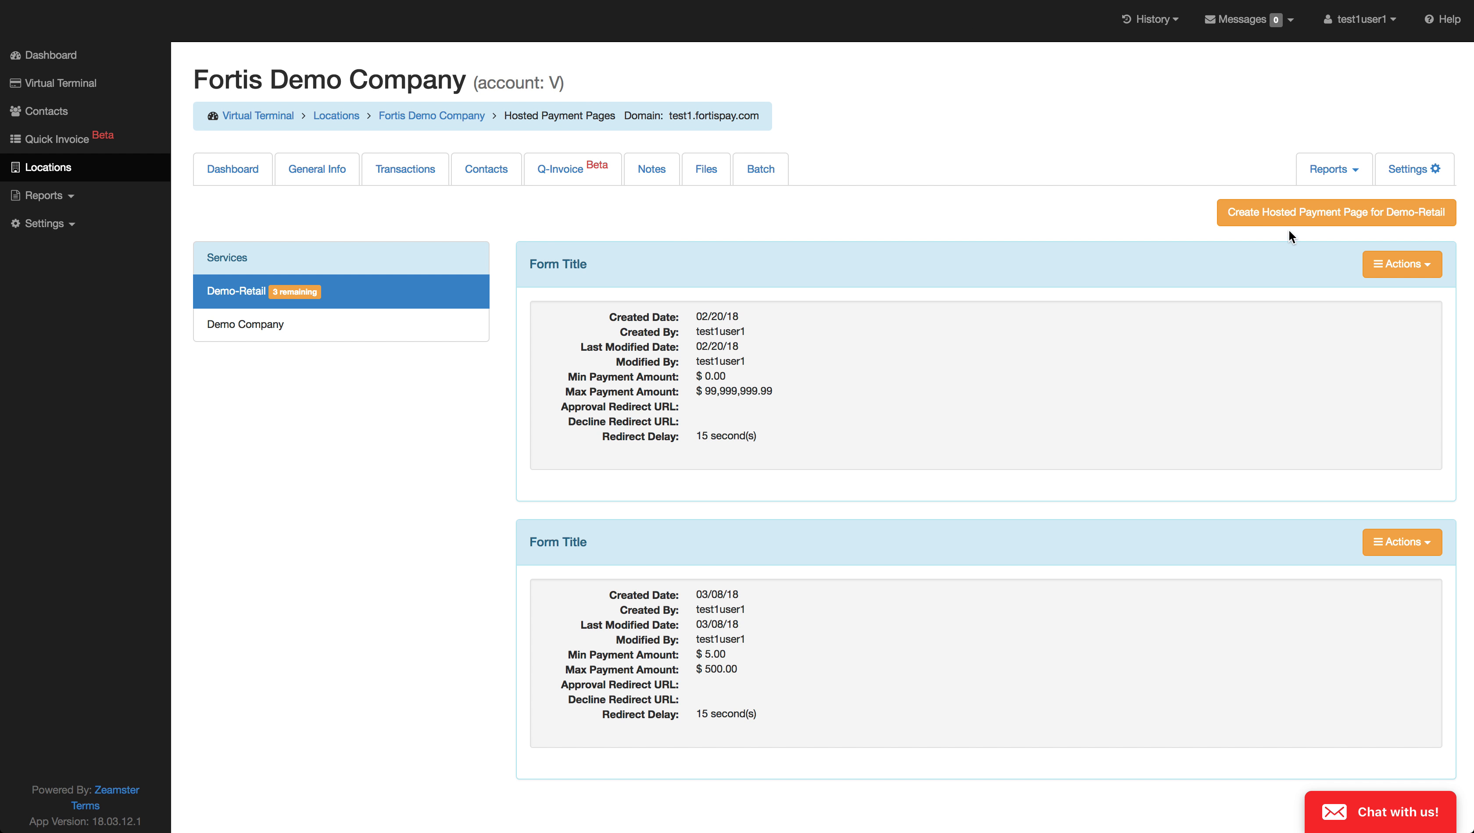
Step: Create a hosted payment page for Demo-Retail from the Payment Form w/Billing Info (Horizontal) template and look through its body and footer
{"action": "left_click", "coordinate": [1288, 215]}
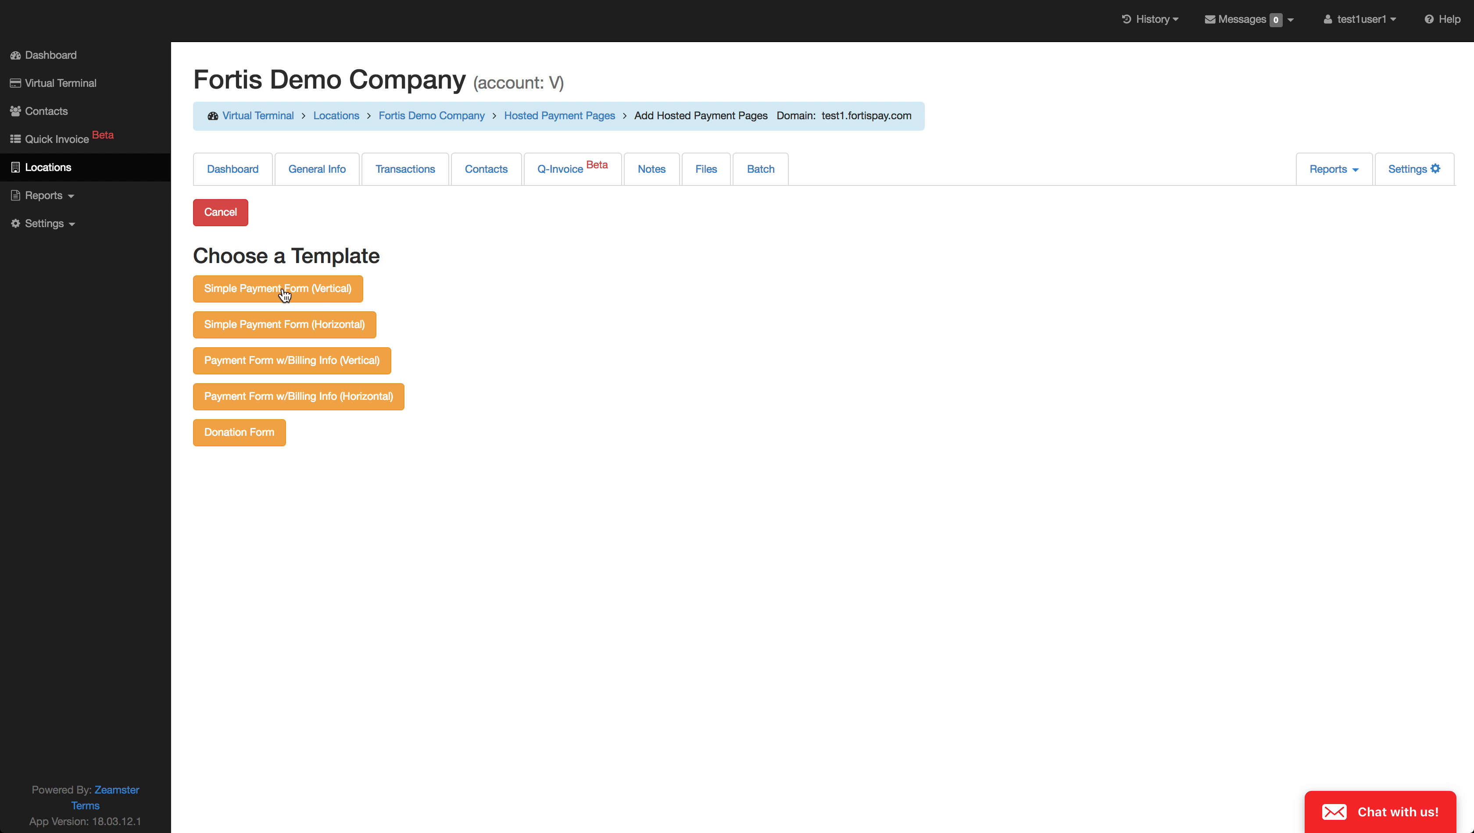
{"action": "left_click", "coordinate": [294, 397]}
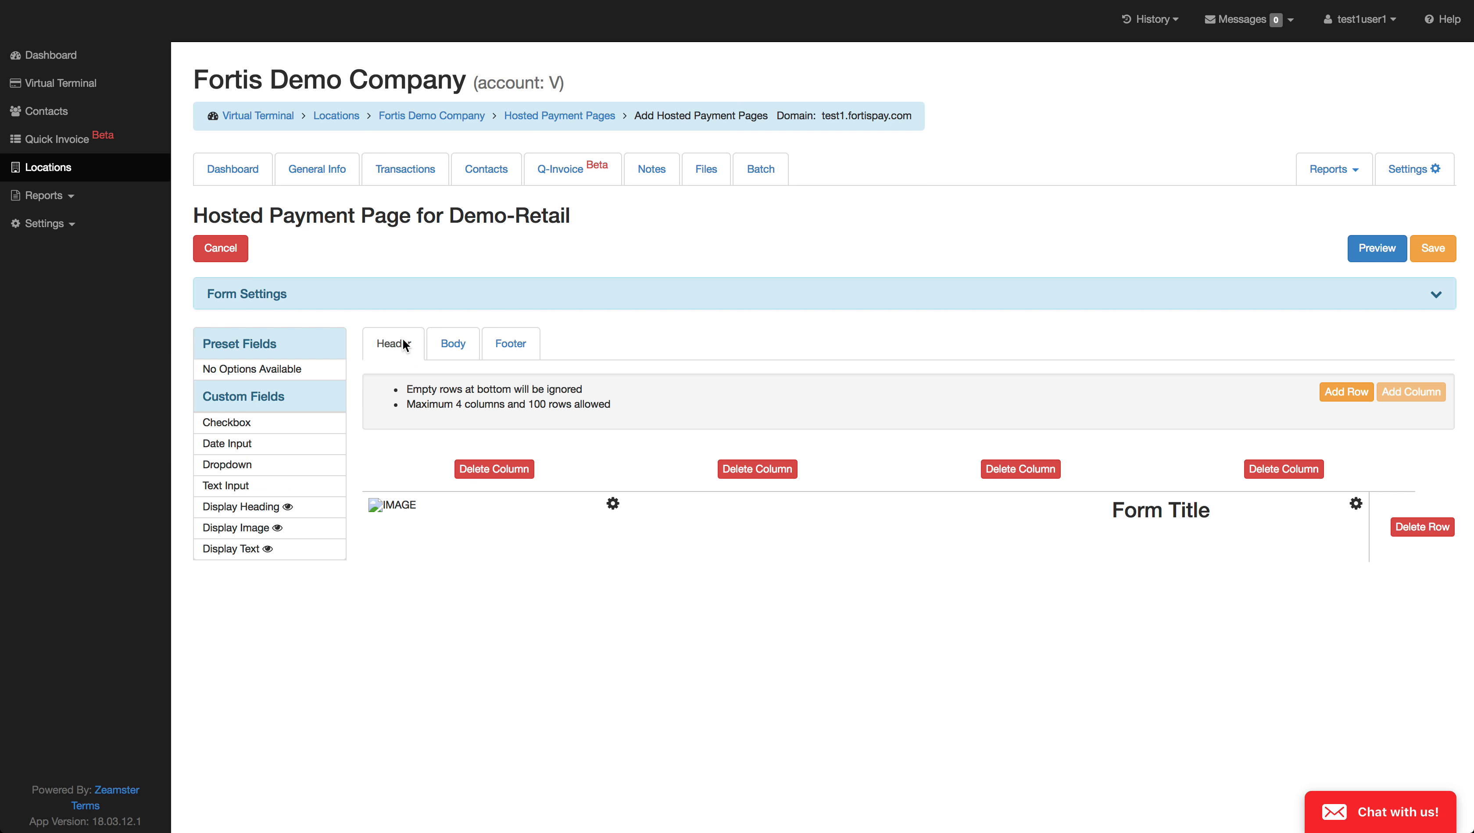
{"action": "left_click", "coordinate": [451, 350]}
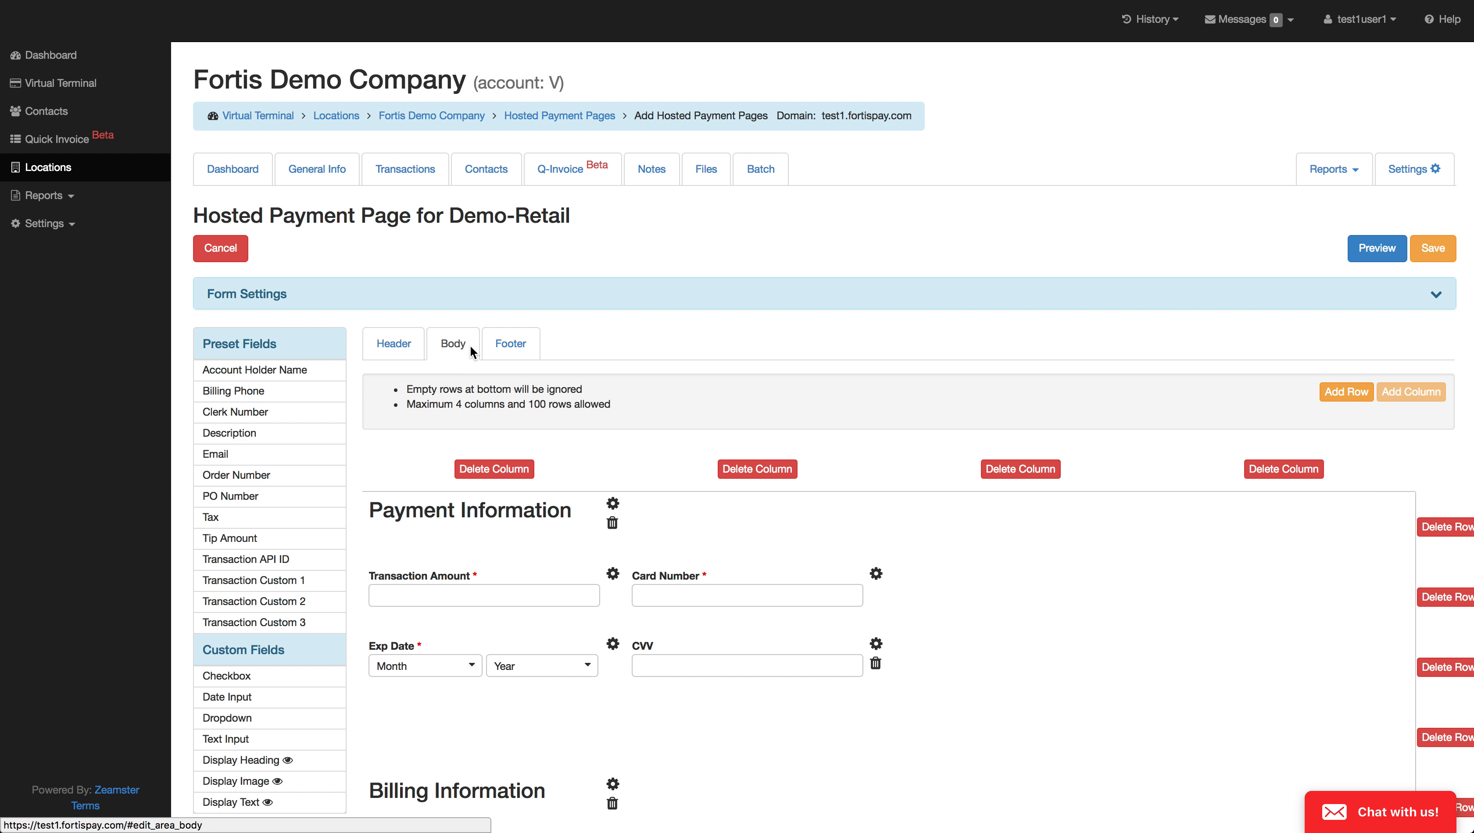
{"action": "left_click", "coordinate": [508, 348]}
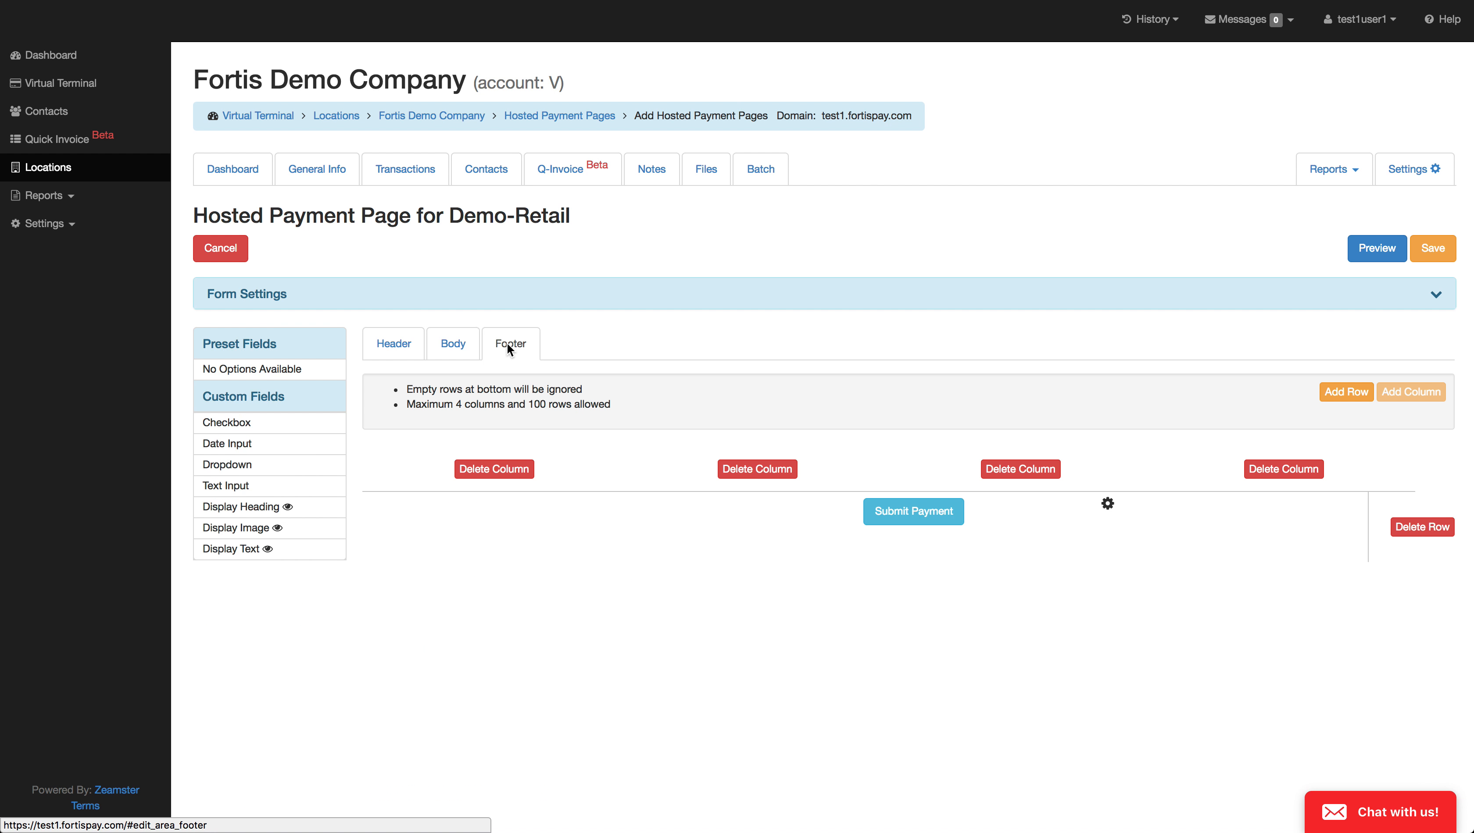
{"action": "left_click", "coordinate": [393, 343]}
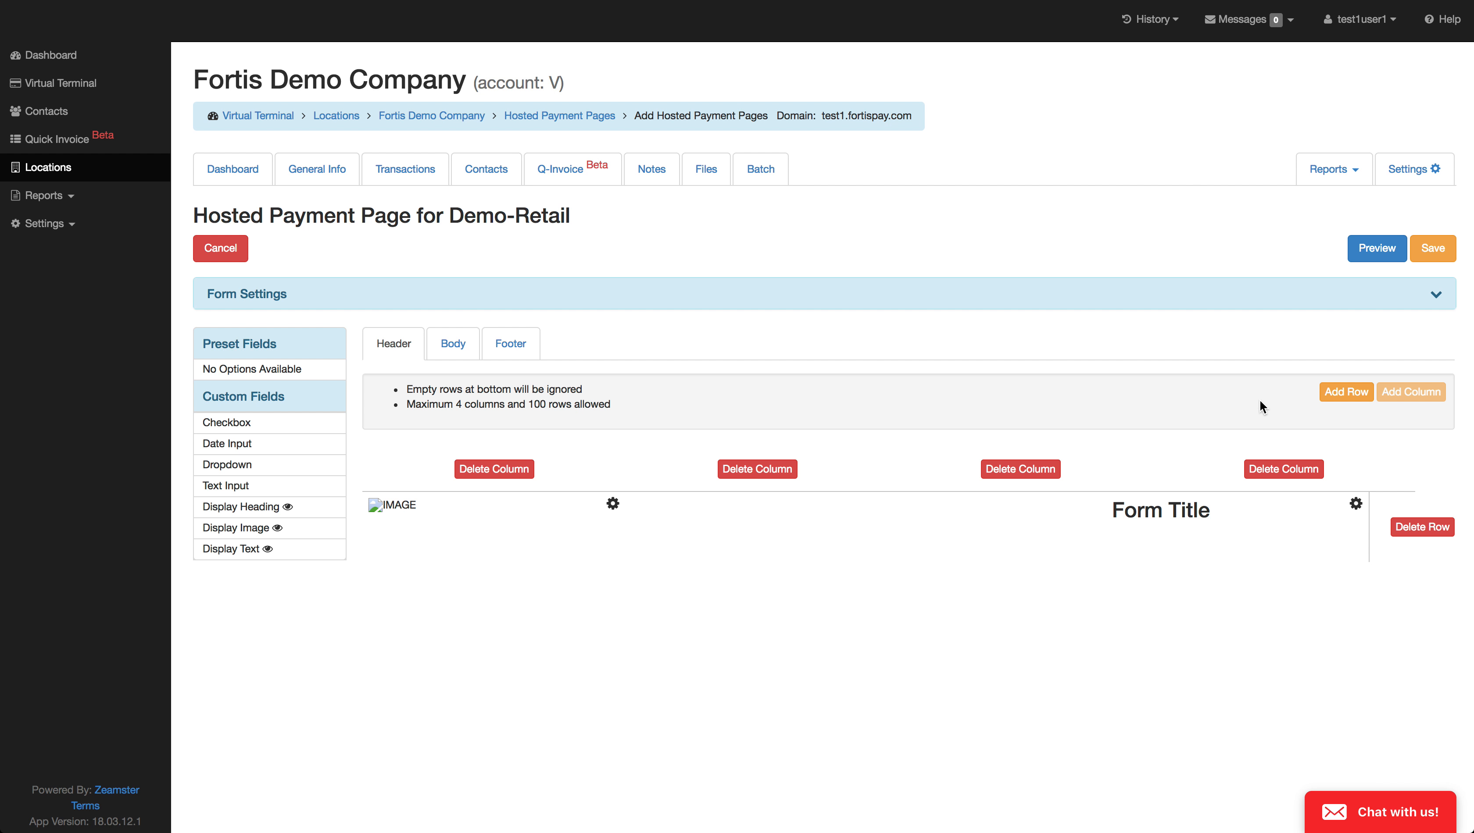
Step: Add two rows to the header, placing Display Heading and Display Text in the second row and a Checkbox in the third
{"action": "left_click", "coordinate": [1337, 398]}
{"action": "left_click", "coordinate": [1339, 397]}
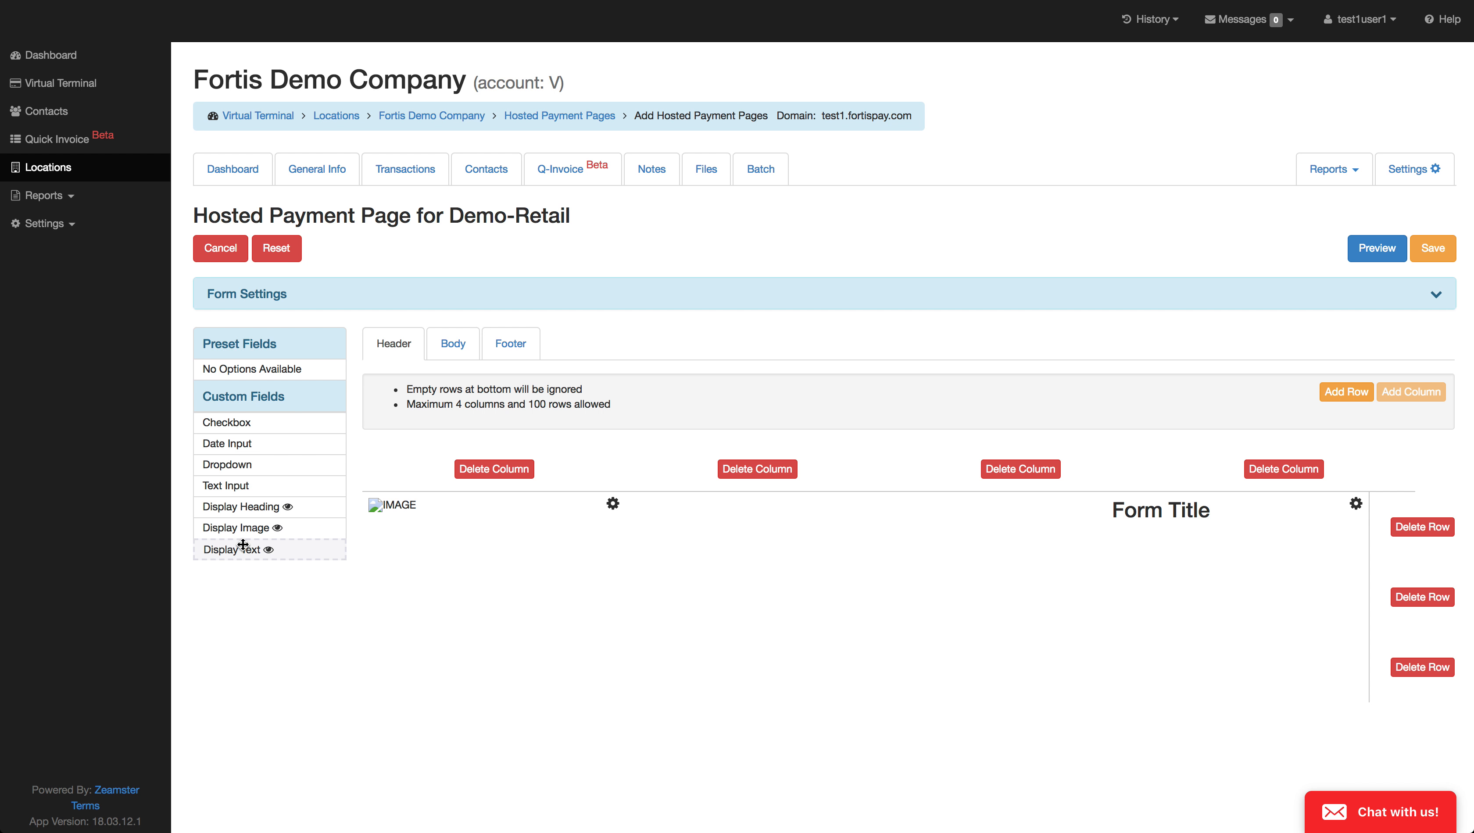
{"action": "left_click_drag", "start_coordinate": [245, 508], "coordinate": [533, 625]}
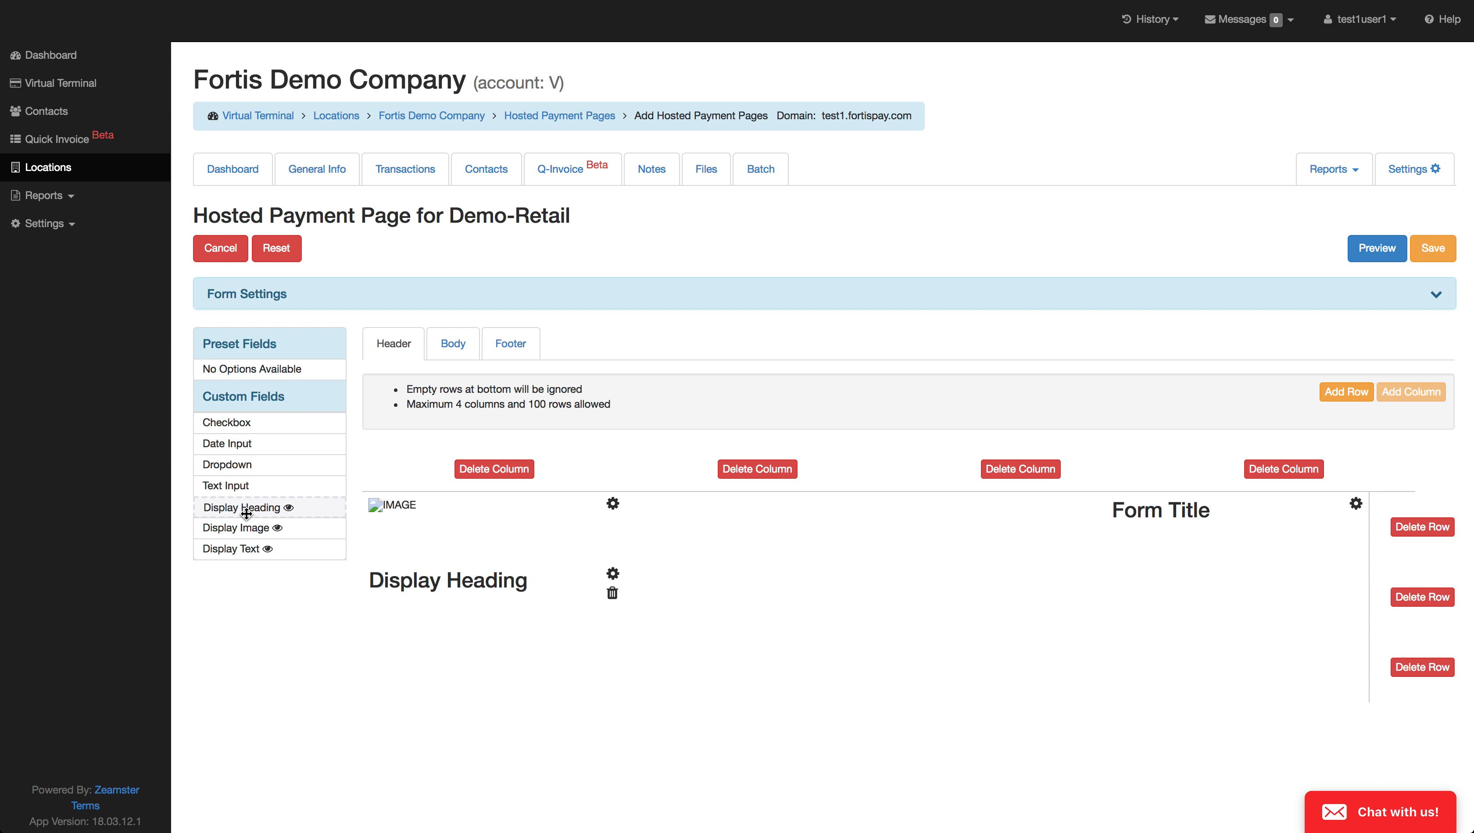
{"action": "left_click_drag", "start_coordinate": [239, 551], "coordinate": [888, 596]}
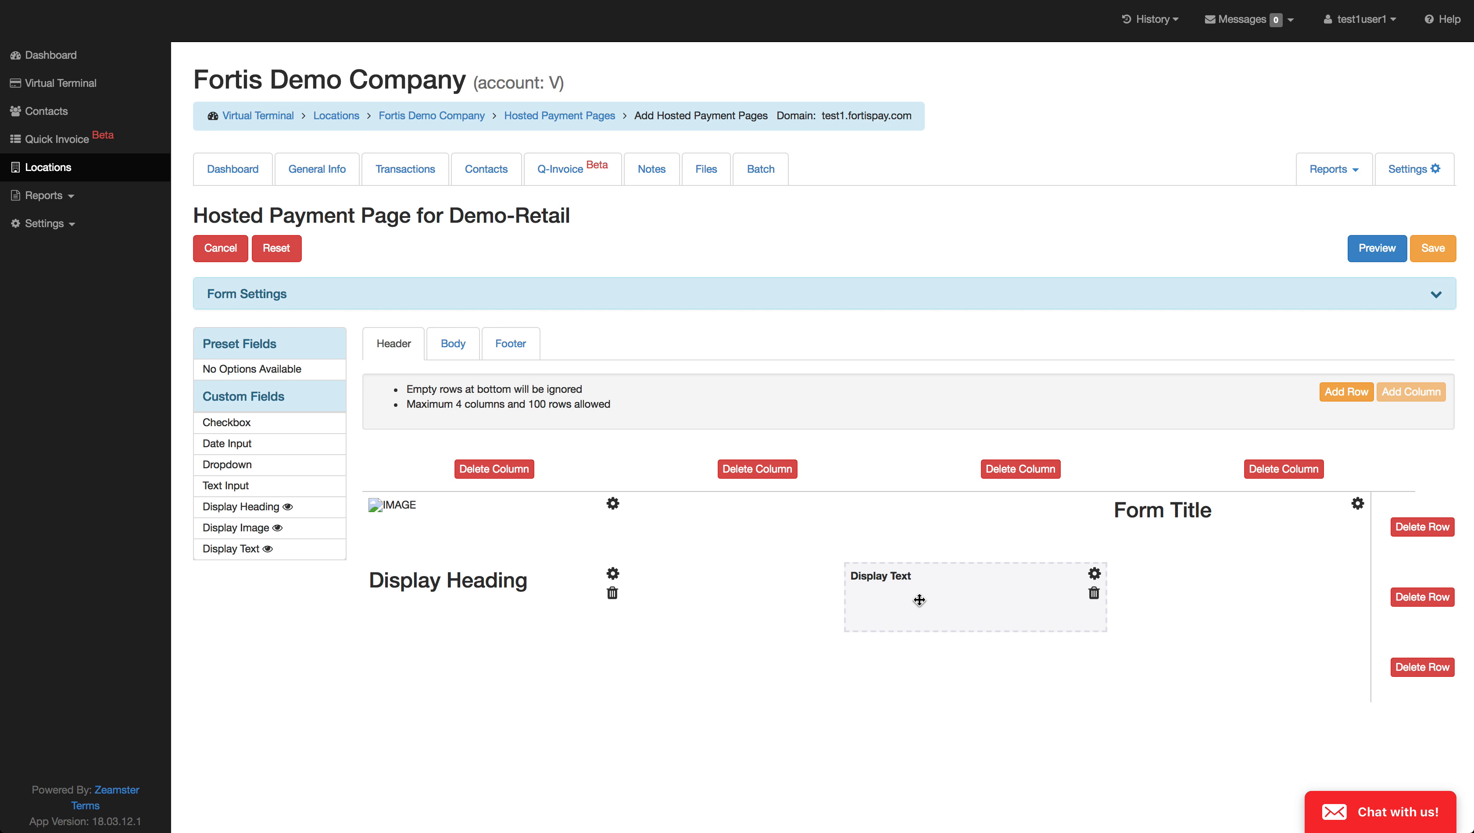
{"action": "left_click_drag", "start_coordinate": [250, 424], "coordinate": [528, 694]}
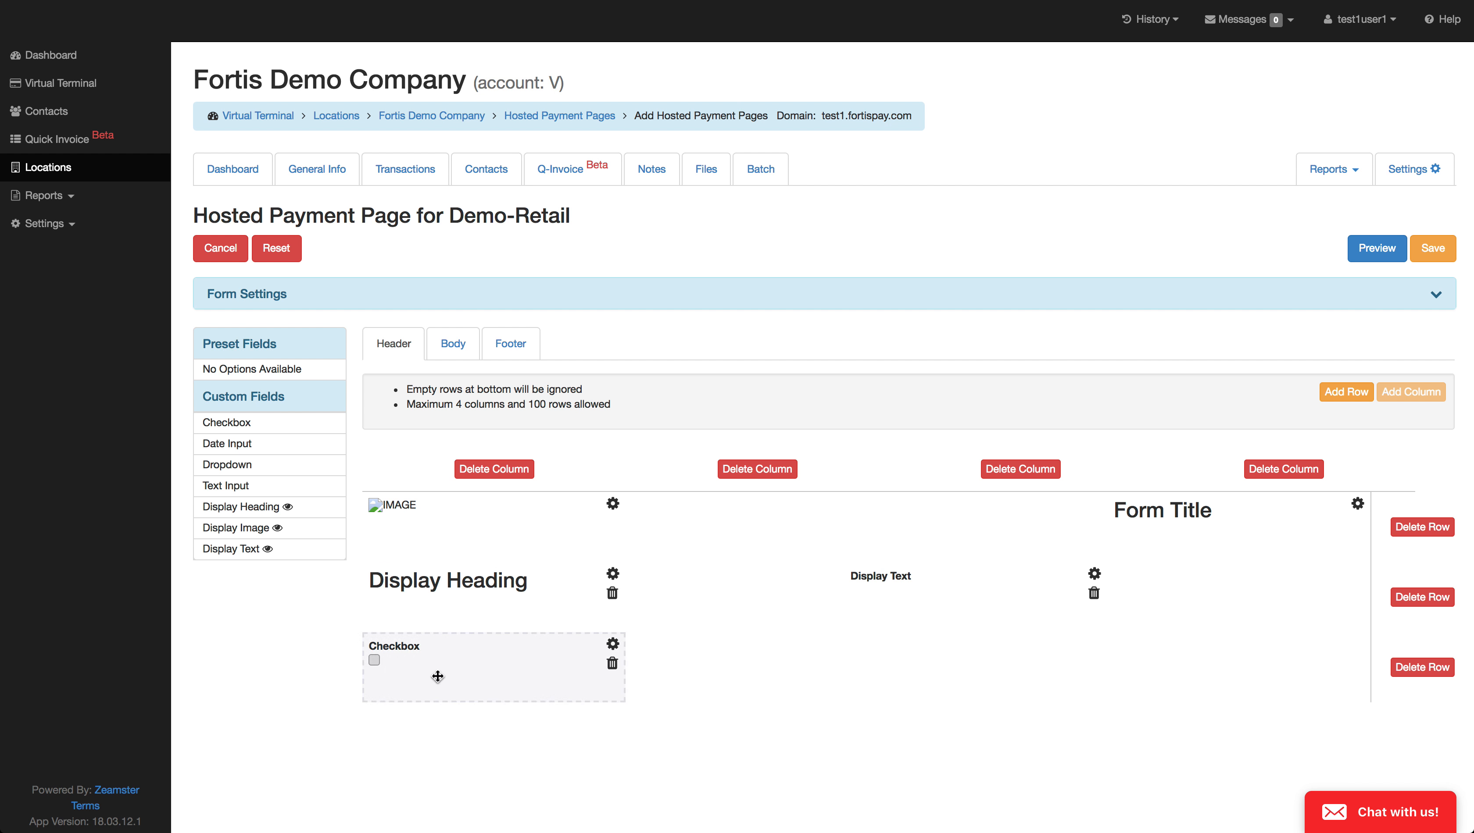
Step: Add a custom Dropdown field to the form body, directly below Billing Street
{"action": "left_click", "coordinate": [451, 341]}
{"action": "scroll", "coordinate": [477, 482], "scroll_direction": "down", "scroll_amount": 4}
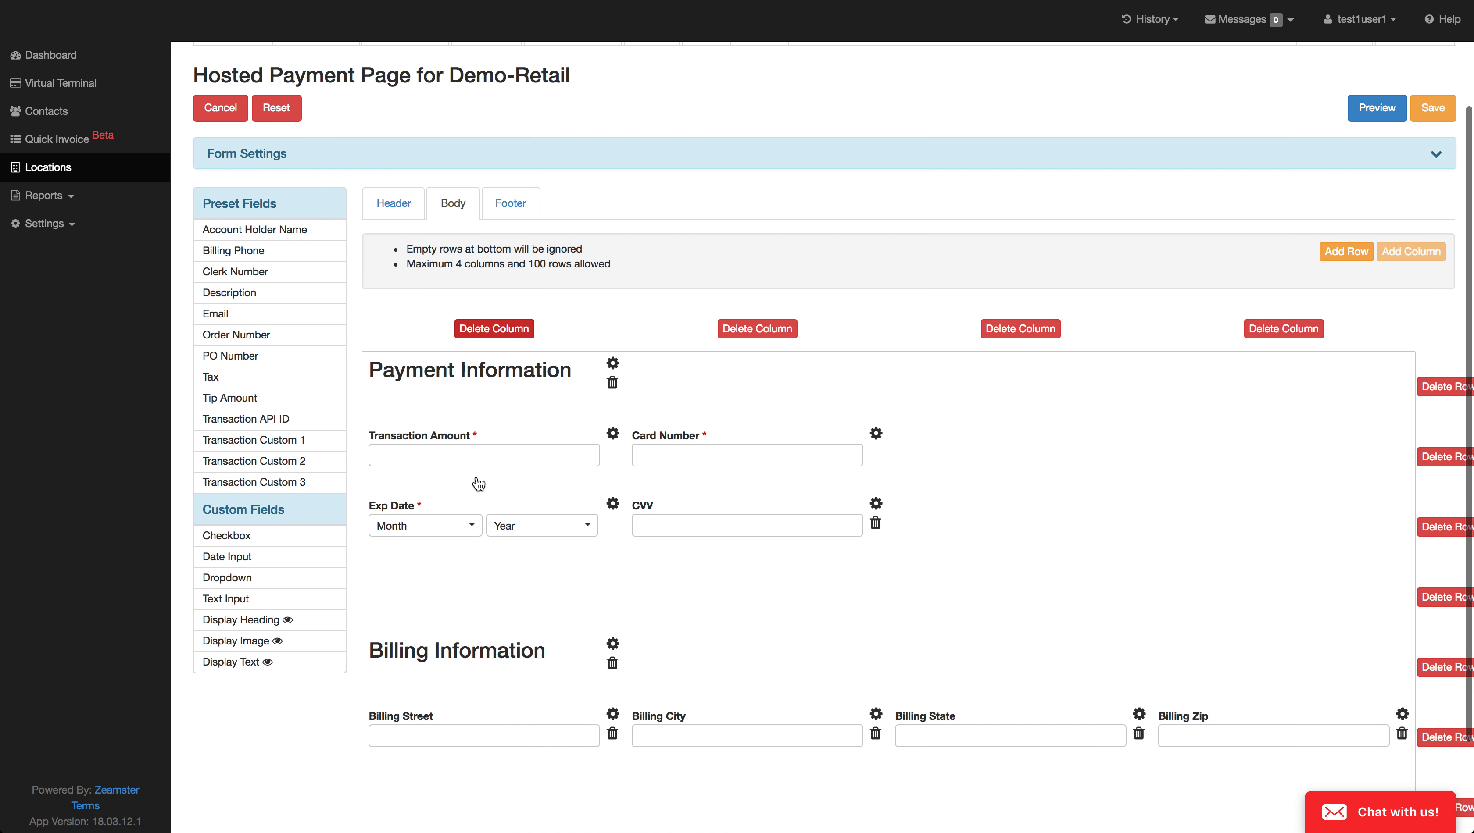
{"action": "scroll", "coordinate": [477, 478], "scroll_direction": "down", "scroll_amount": 1}
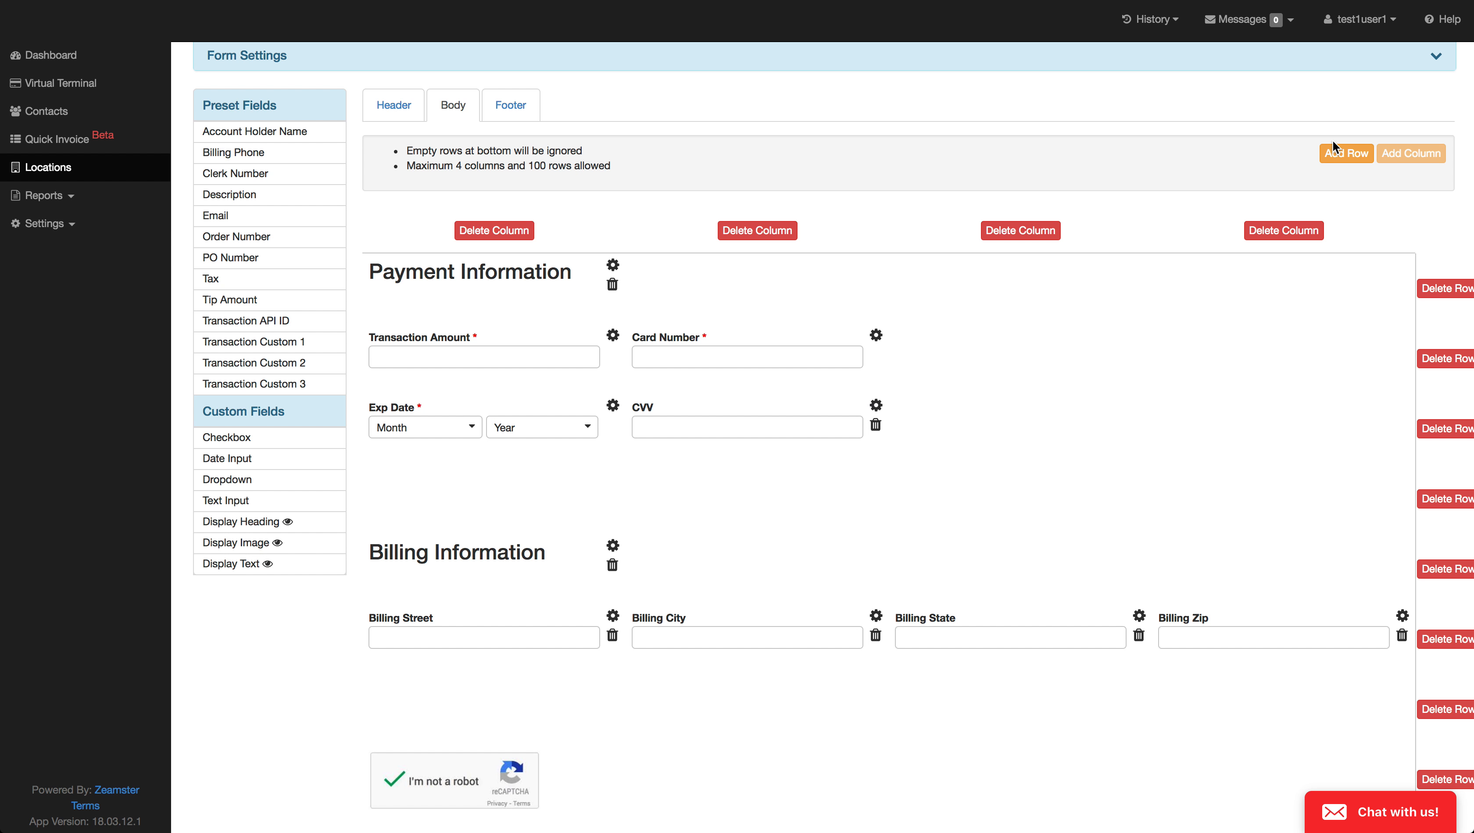
{"action": "scroll", "coordinate": [1137, 552], "scroll_direction": "down", "scroll_amount": 2}
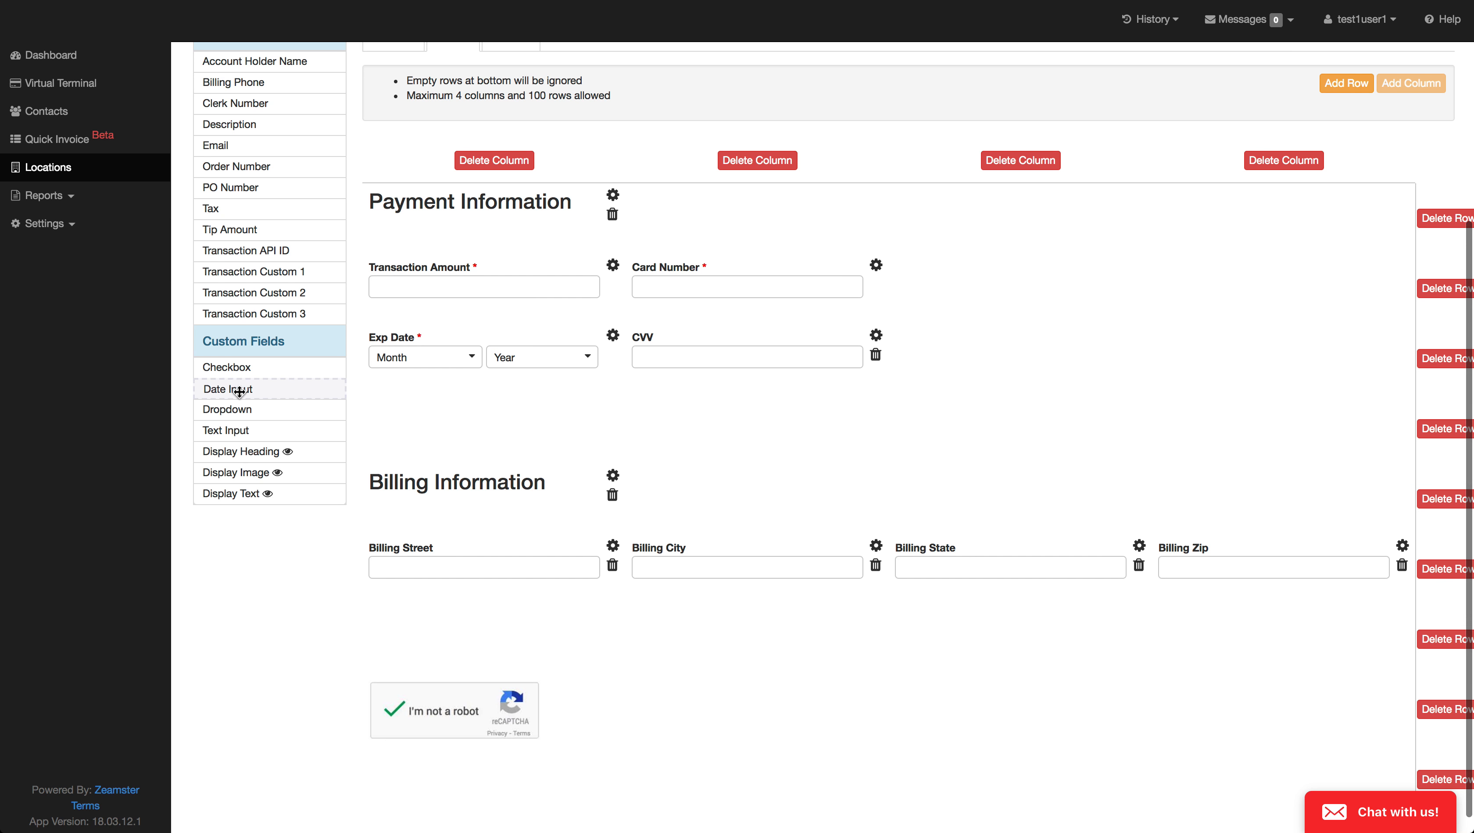
{"action": "left_click_drag", "start_coordinate": [233, 407], "coordinate": [458, 658]}
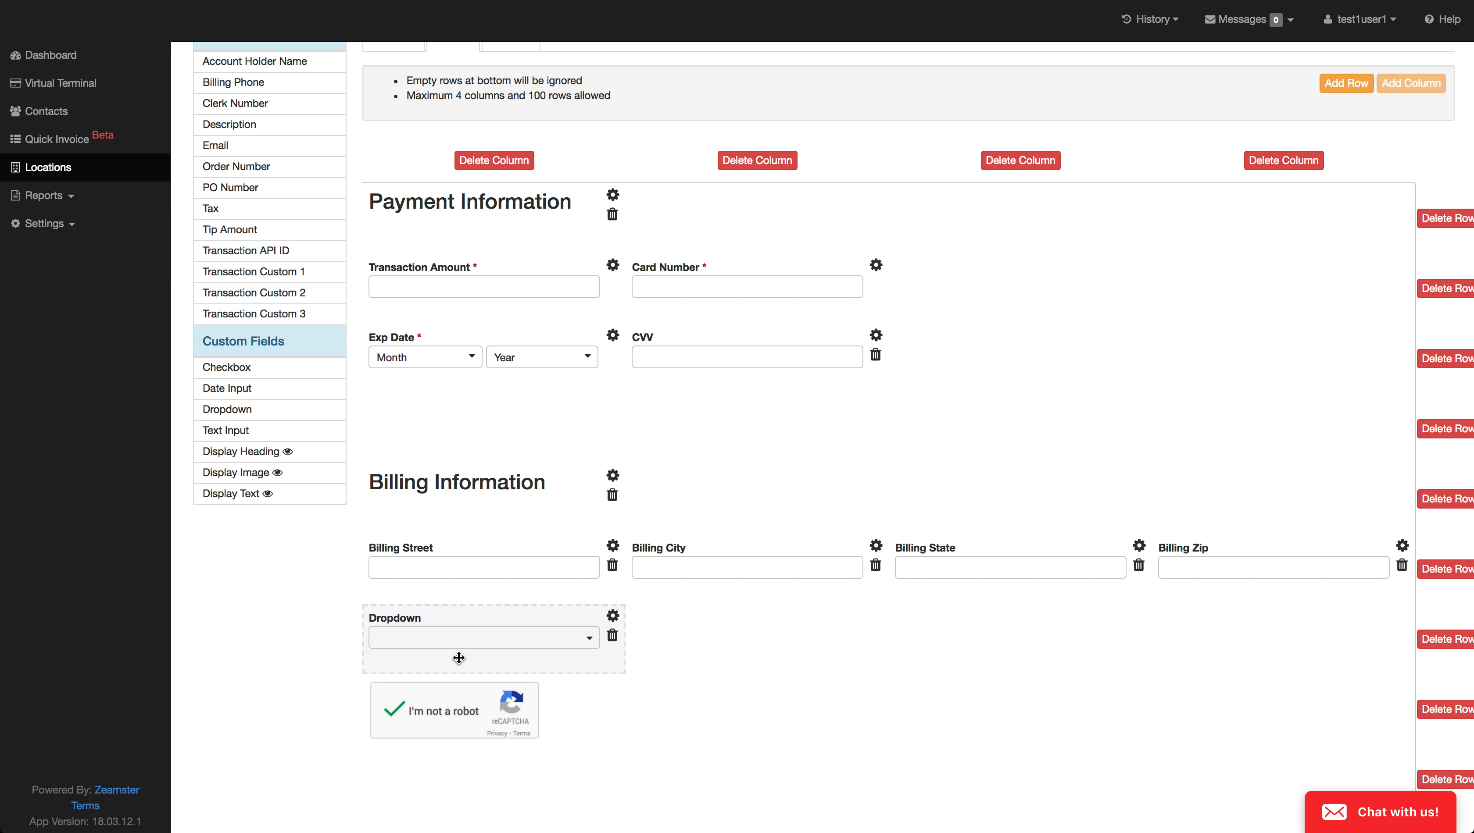
Step: Add the options "Facebook Promo" and "Radio Show Promo" to the new dropdown field
{"action": "left_click", "coordinate": [613, 617]}
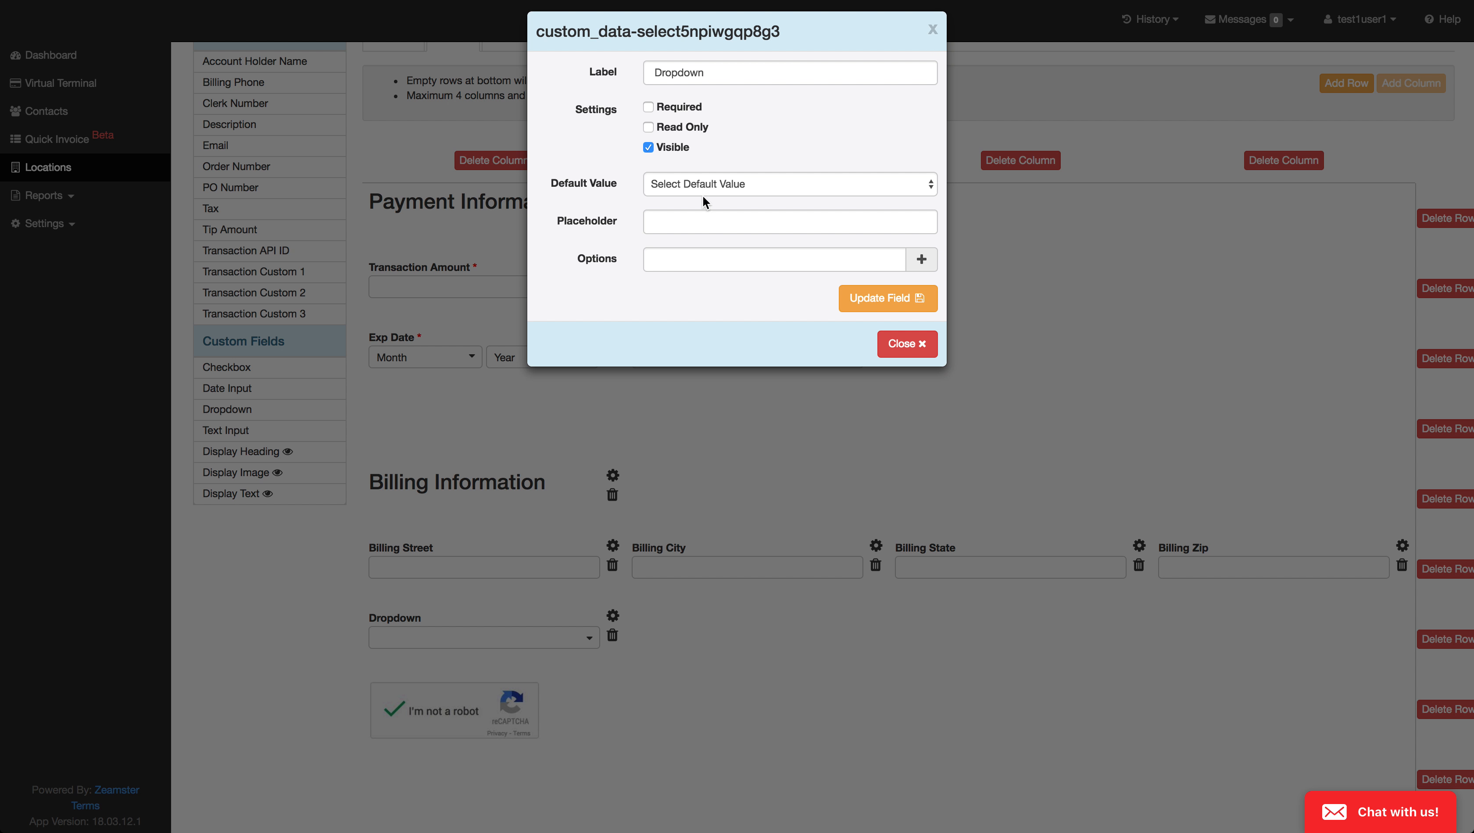
{"action": "left_click", "coordinate": [876, 260]}
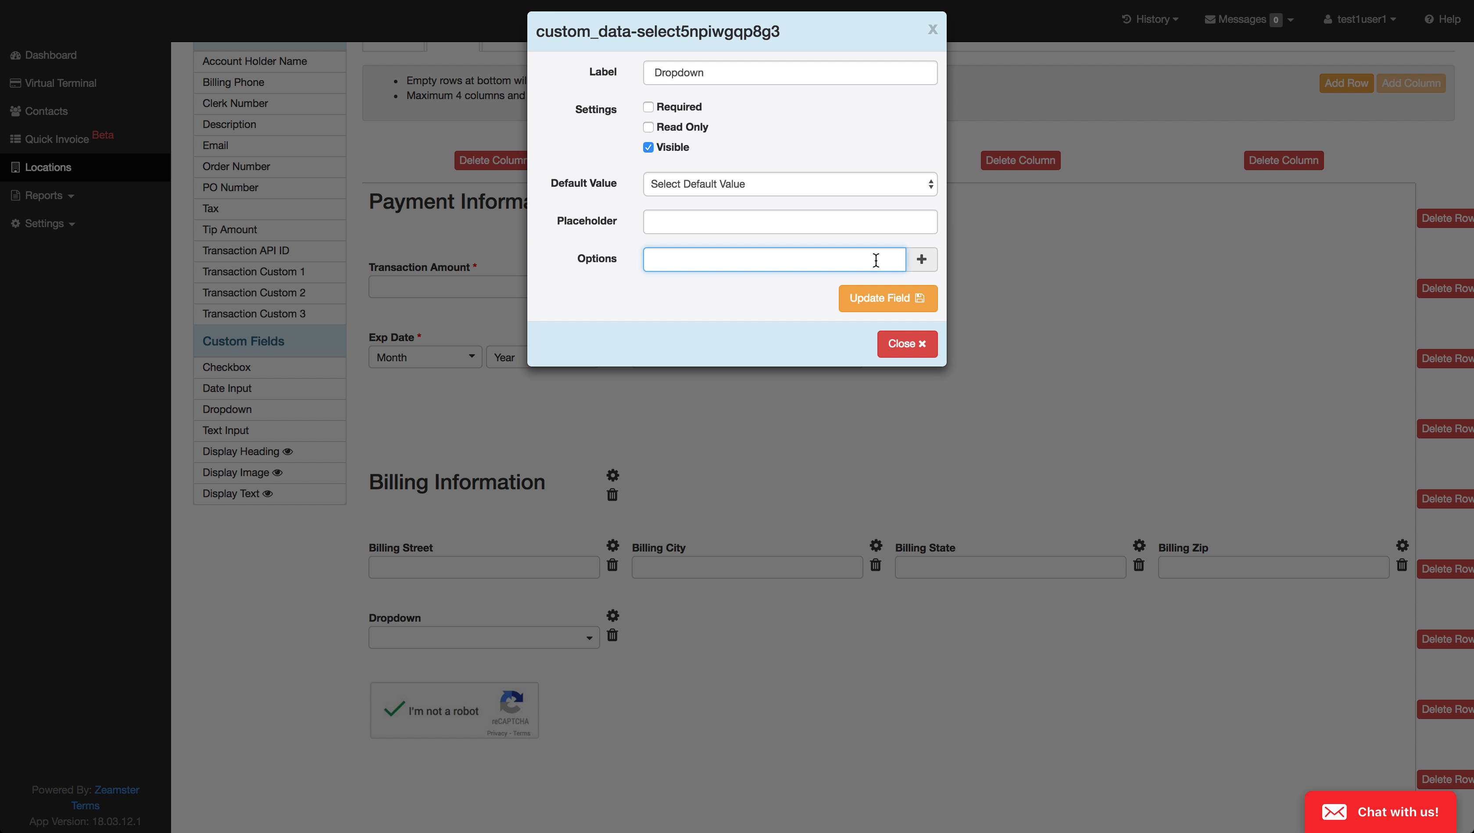
{"action": "type", "text": "Facebook Promo"}
{"action": "left_click", "coordinate": [921, 259]}
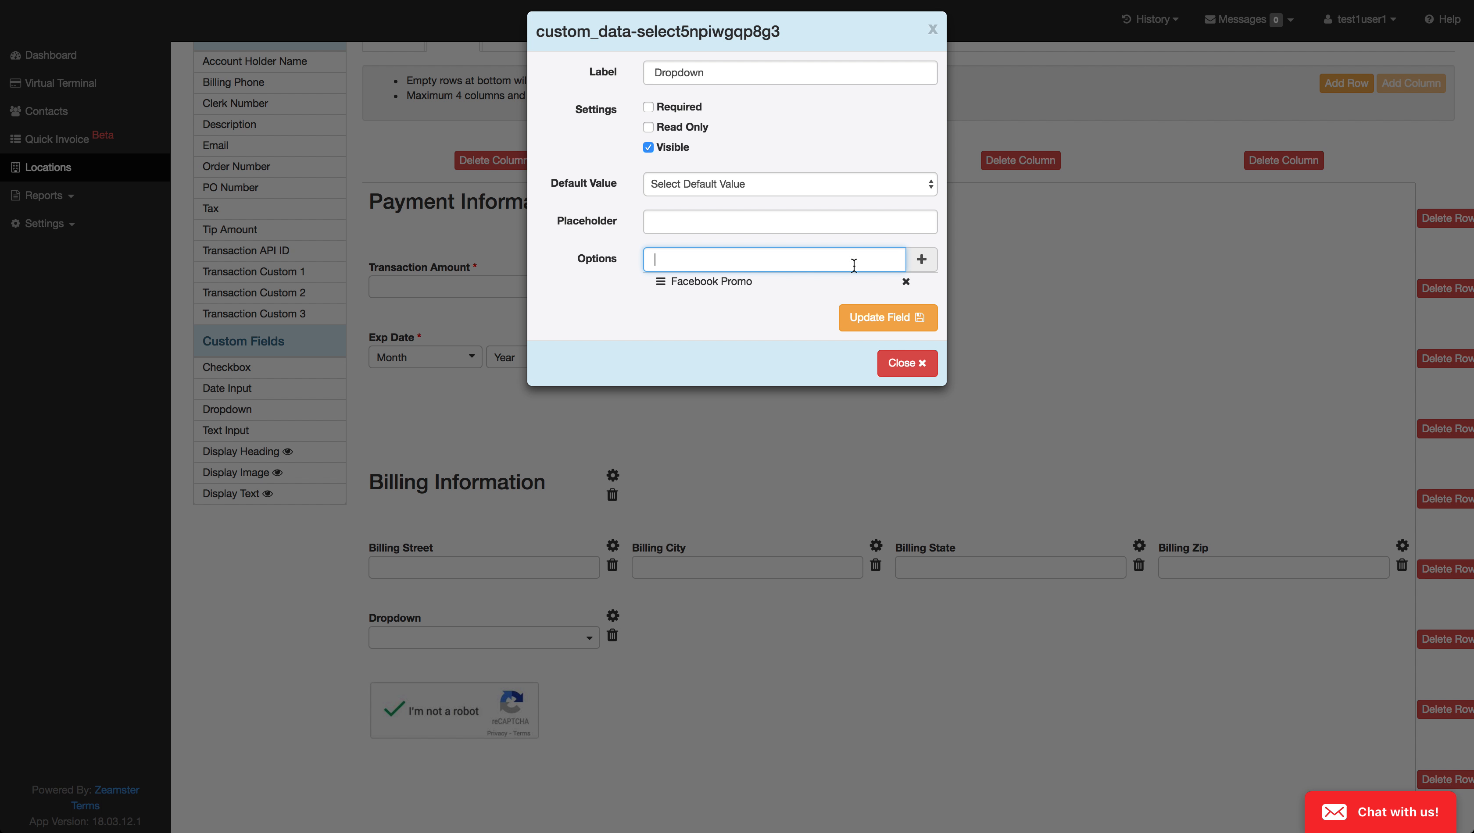
{"action": "type", "text": "Radio Show Promo"}
{"action": "left_click", "coordinate": [921, 260]}
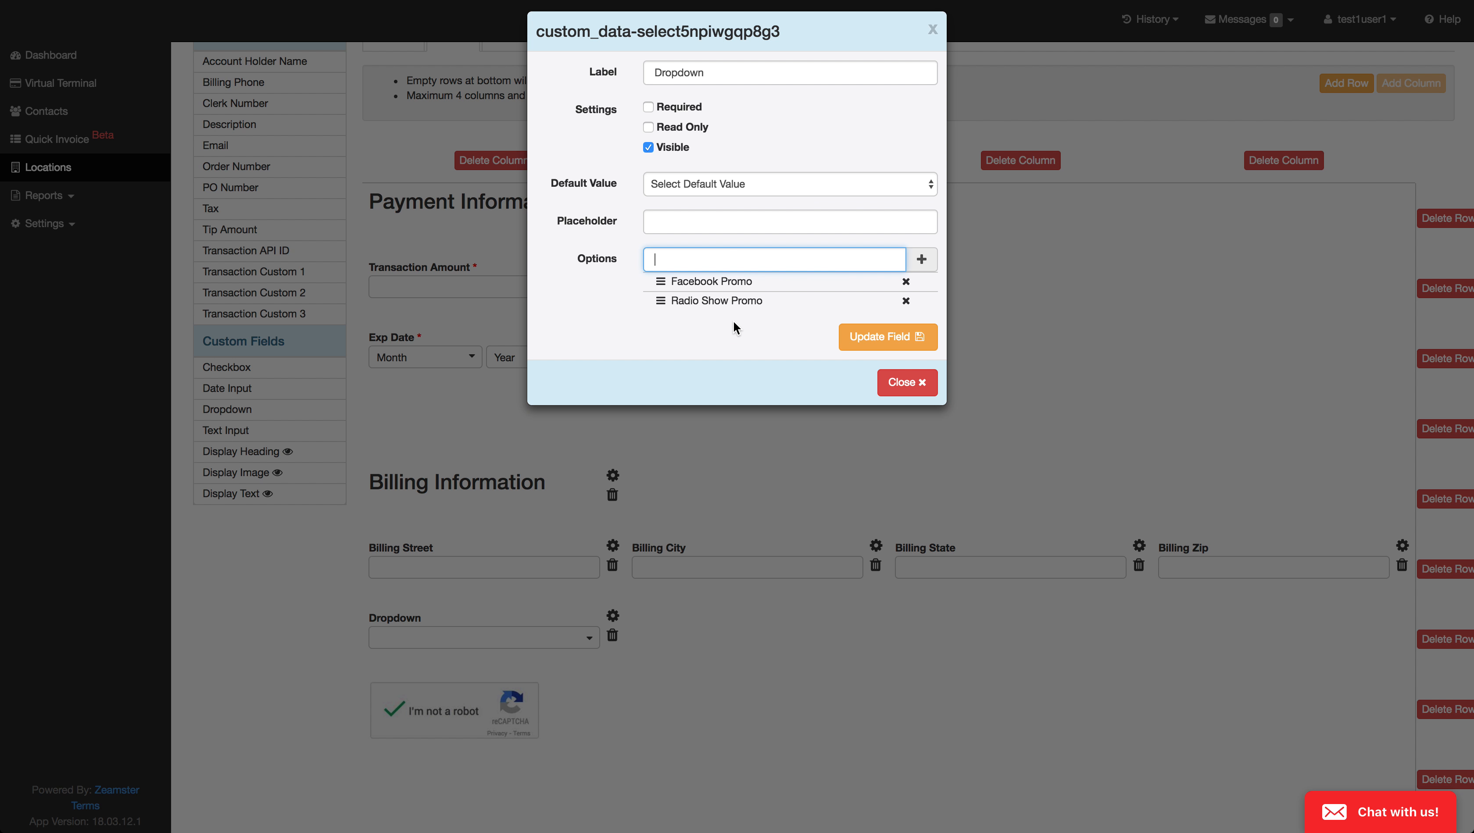
Step: Look at the default value choices offered for the dropdown field without choosing one
{"action": "left_click", "coordinate": [675, 194]}
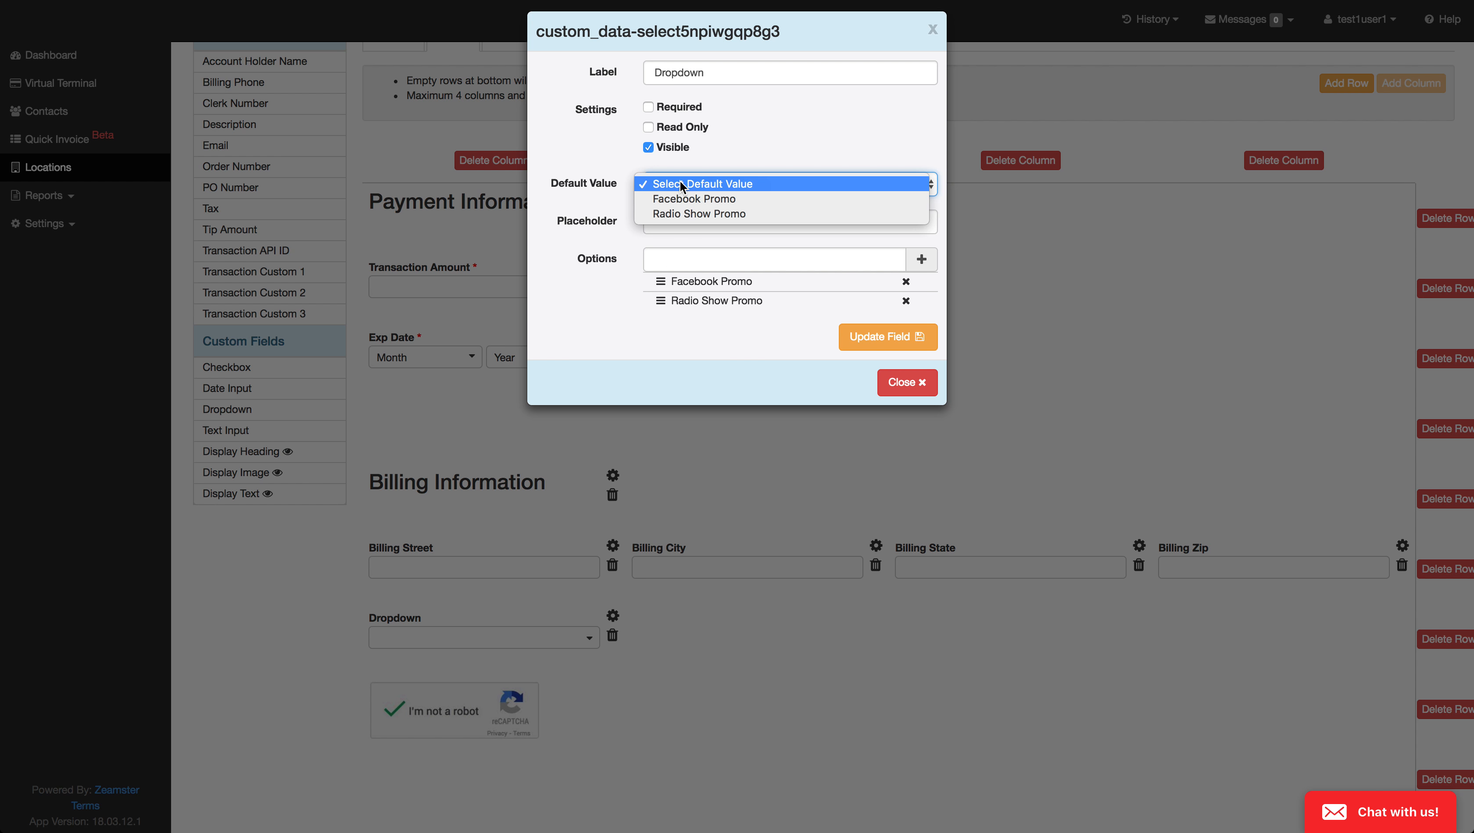
{"action": "left_click", "coordinate": [554, 206]}
{"action": "left_click", "coordinate": [701, 187]}
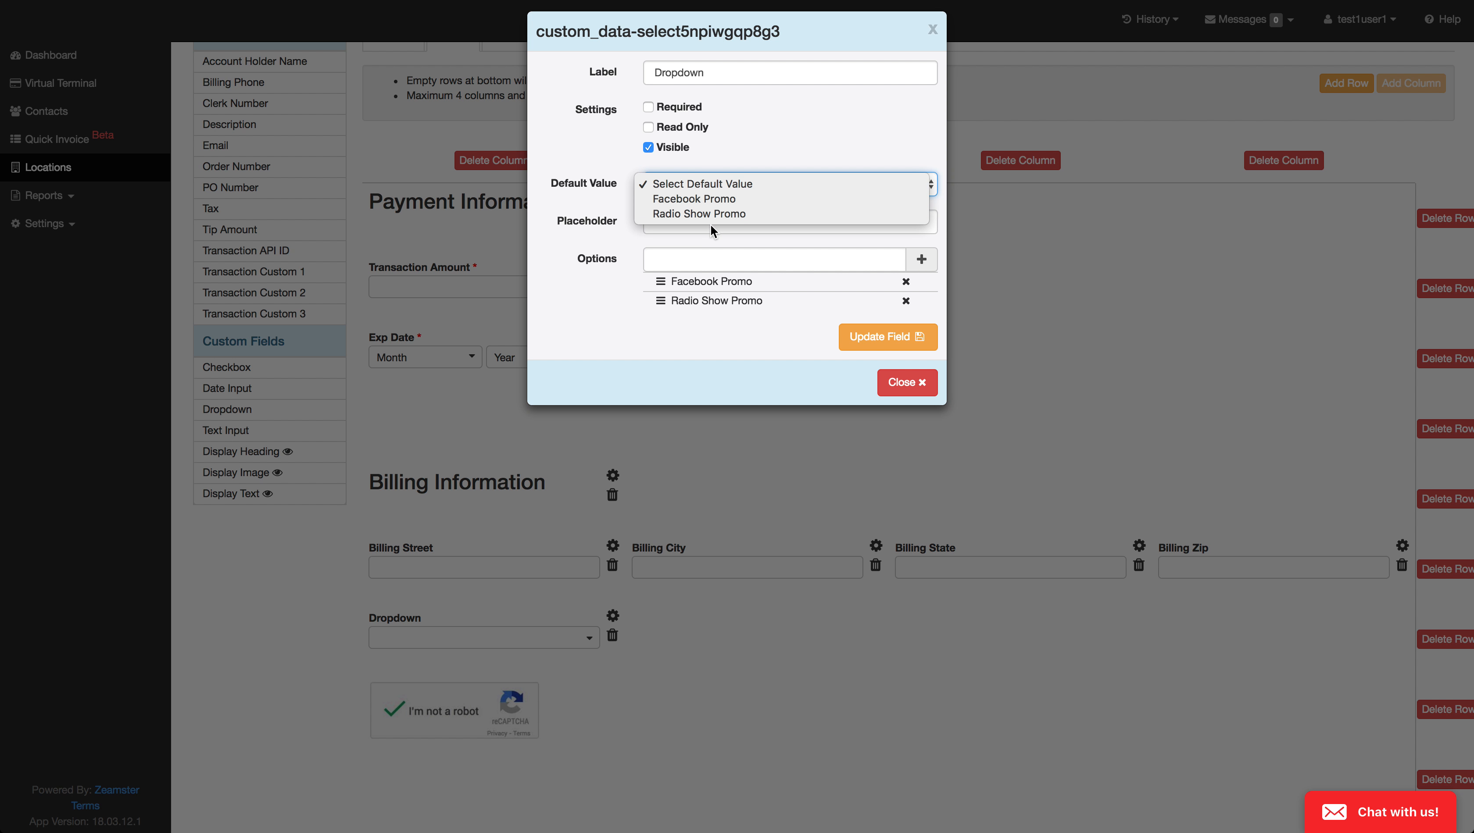
{"action": "left_click", "coordinate": [574, 233]}
Step: Label the dropdown field "Select Your Promo", make it required, and update the field
{"action": "double_click", "coordinate": [675, 73]}
{"action": "type", "text": "Select your"}
{"action": "key", "text": "BackSpace"}
{"action": "key", "text": "BackSpace"}
{"action": "type", "text": "our Promo"}
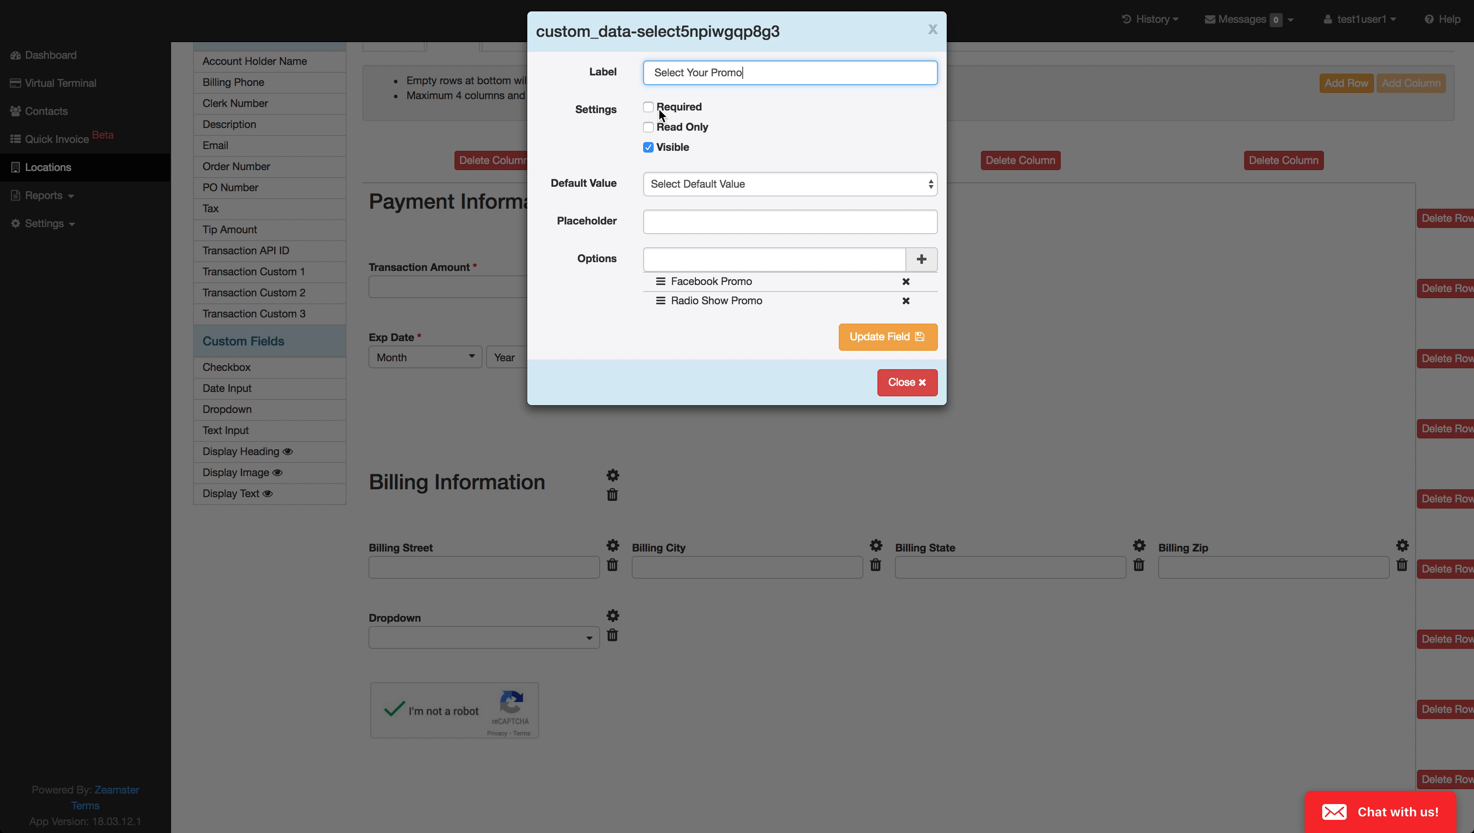
{"action": "left_click", "coordinate": [649, 108]}
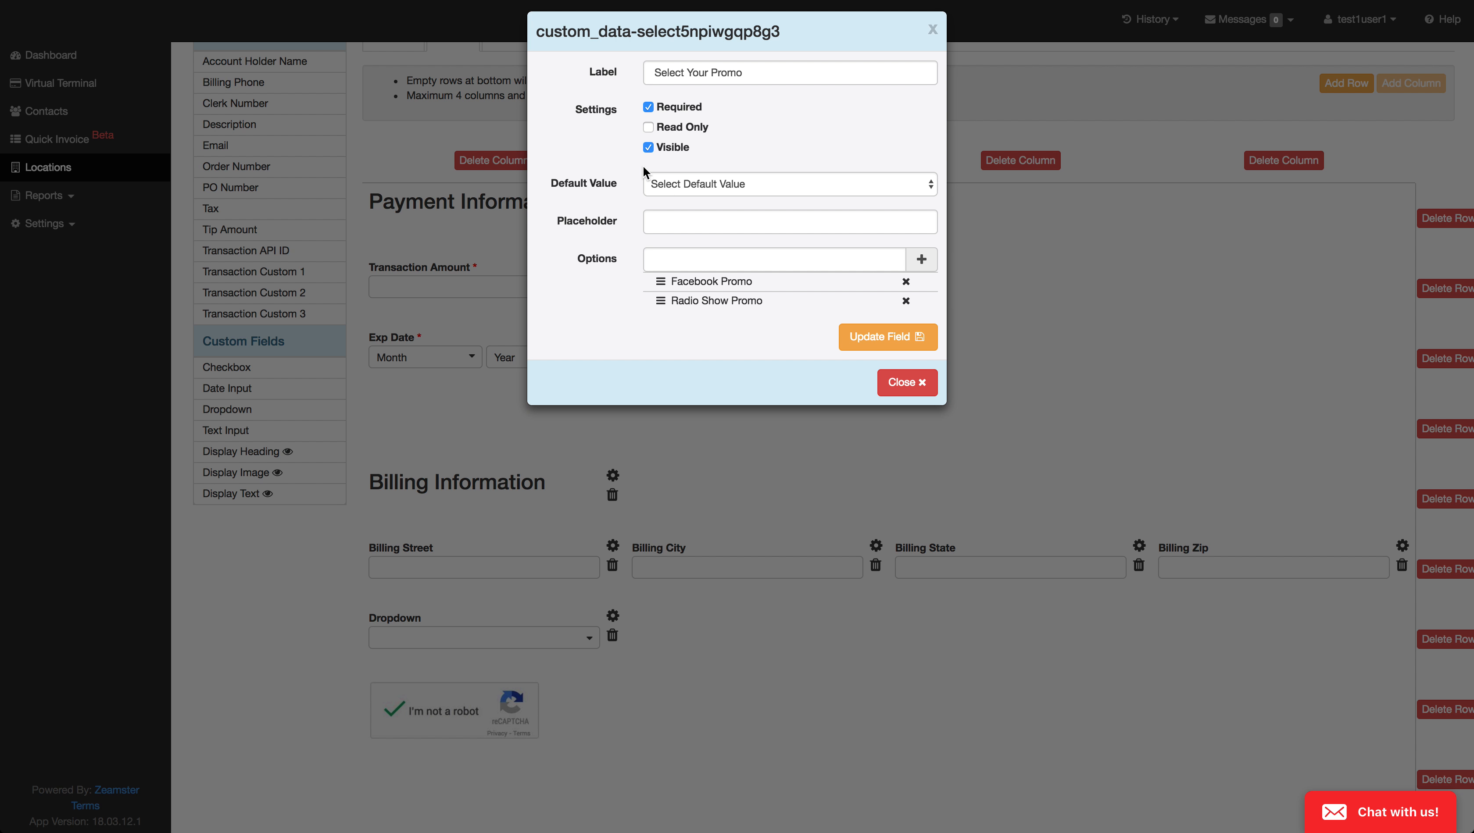
{"action": "left_click", "coordinate": [879, 346]}
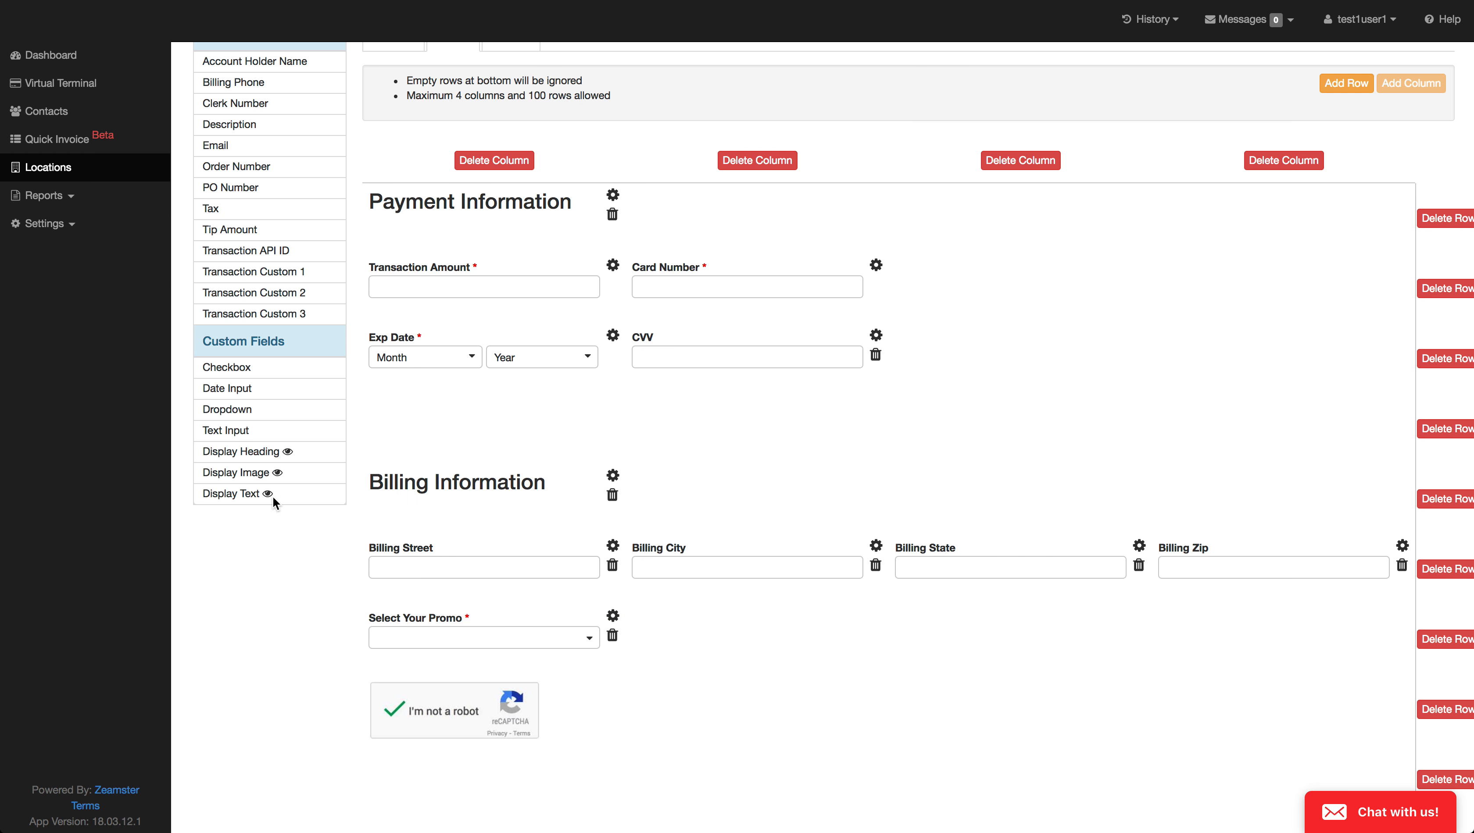
{"action": "scroll", "coordinate": [234, 231], "scroll_direction": "up", "scroll_amount": 2}
{"action": "scroll", "coordinate": [247, 240], "scroll_direction": "down", "scroll_amount": 2}
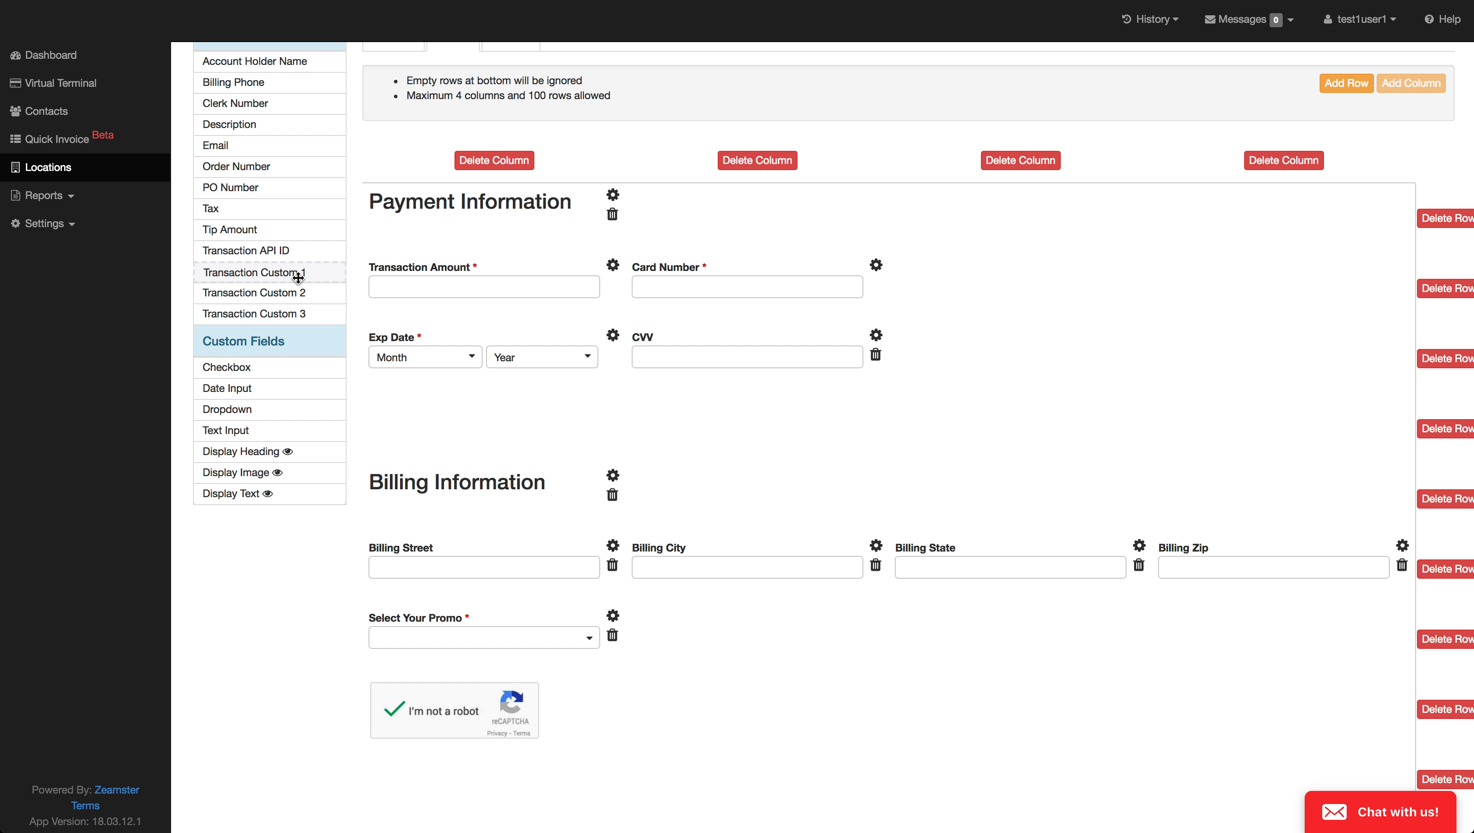
{"action": "scroll", "coordinate": [575, 392], "scroll_direction": "down", "scroll_amount": 1}
{"action": "scroll", "coordinate": [576, 392], "scroll_direction": "up", "scroll_amount": 2}
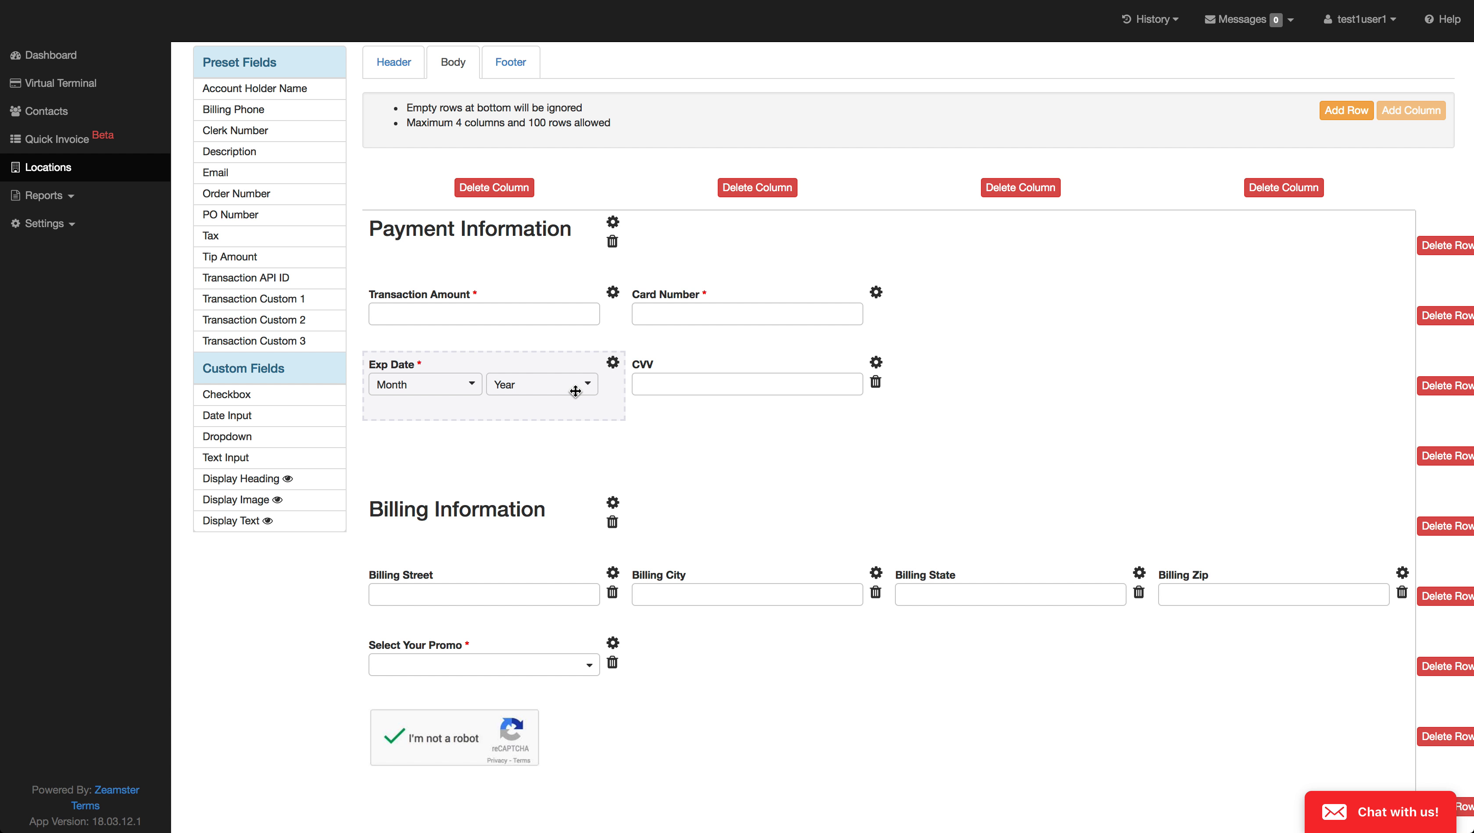
Step: View the label setting of the footer's Submit Payment button, and close it without updating
{"action": "scroll", "coordinate": [575, 391], "scroll_direction": "up", "scroll_amount": 5}
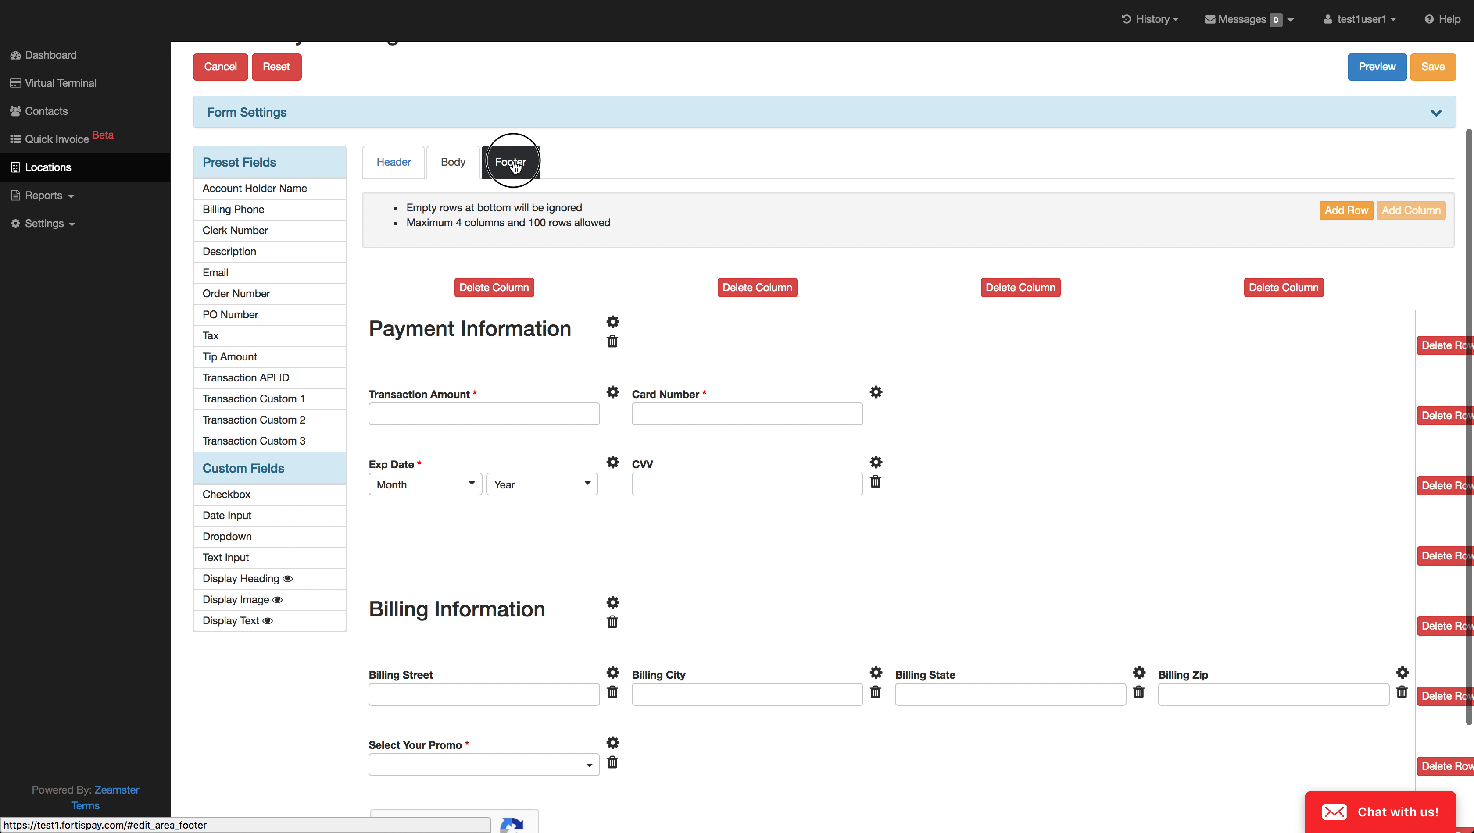
{"action": "left_click", "coordinate": [514, 155]}
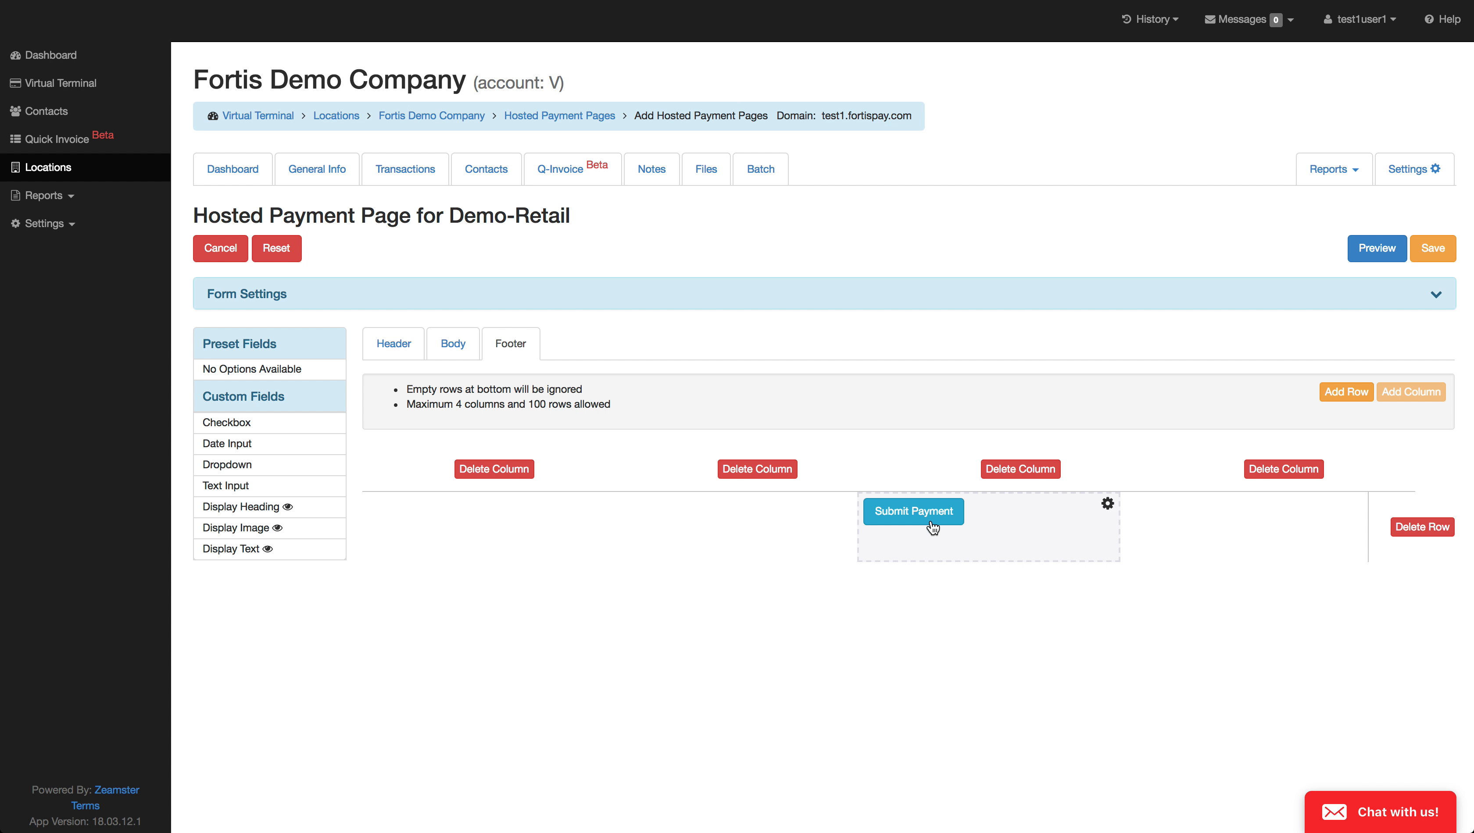
{"action": "left_click", "coordinate": [1104, 505]}
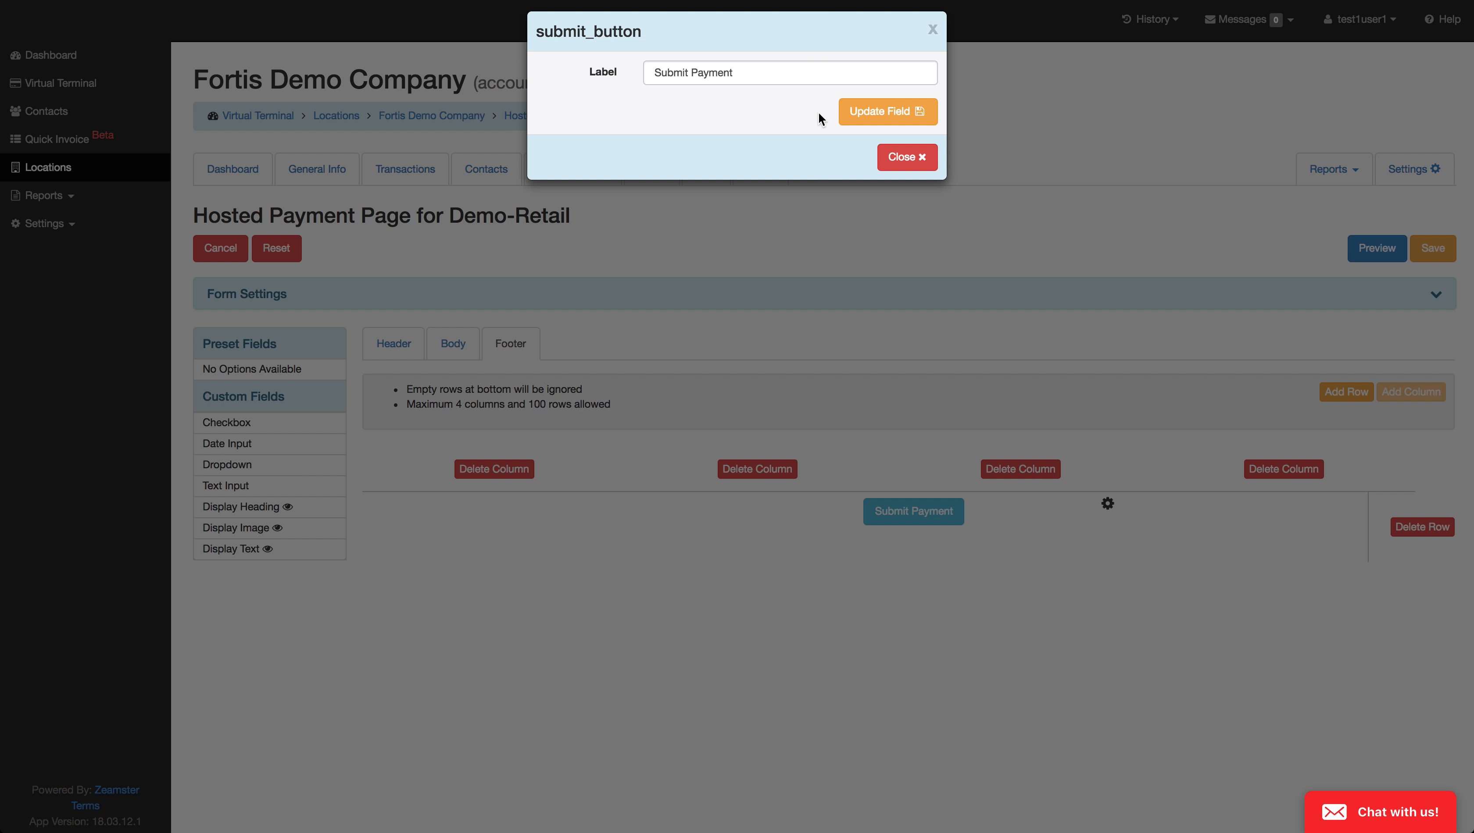
{"action": "left_click", "coordinate": [933, 30]}
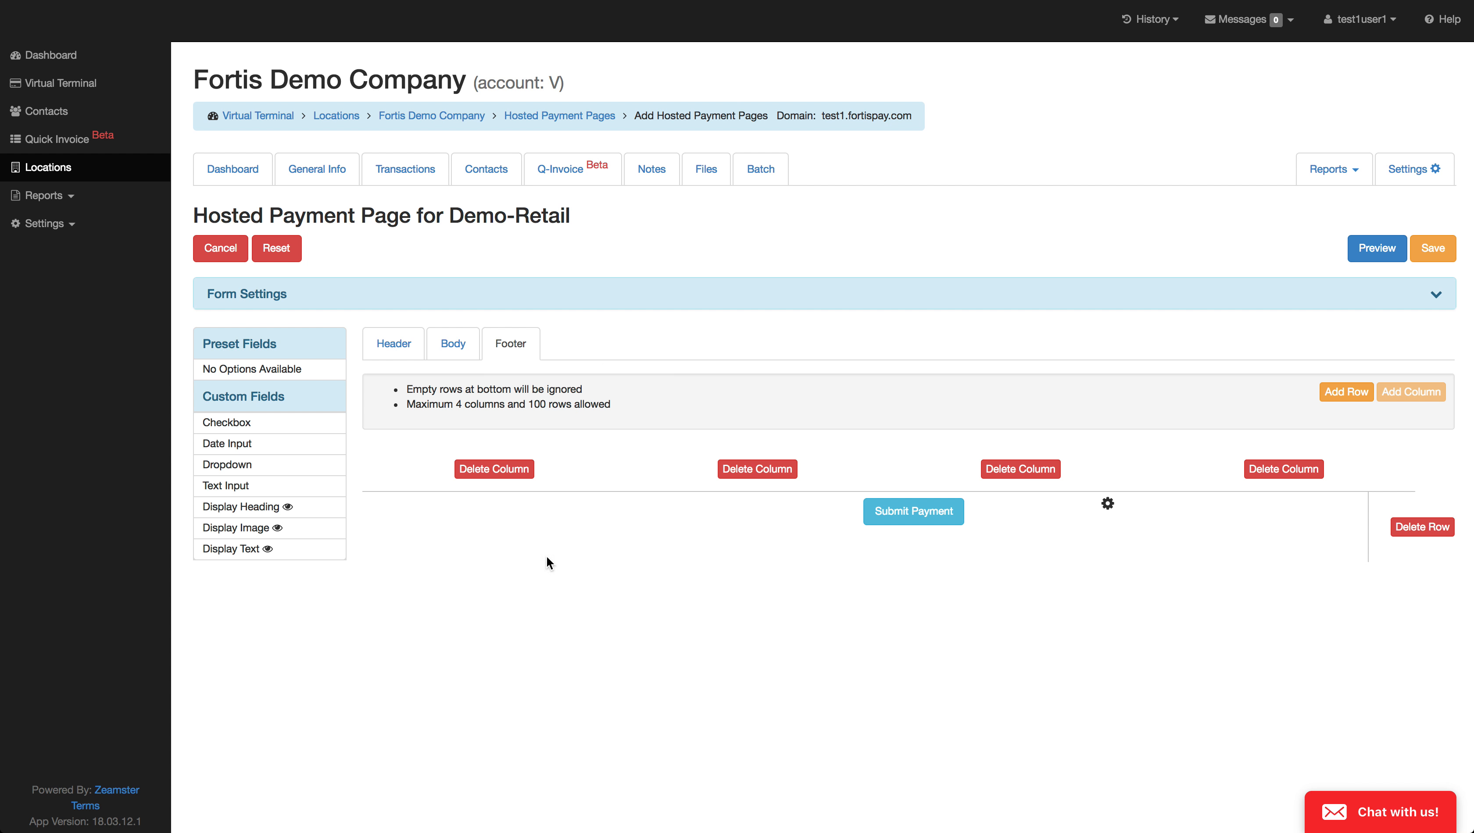
Step: Preview the form, try the header checkbox on and off, and view the Select Your Promo choices without selecting one
{"action": "left_click", "coordinate": [1372, 249]}
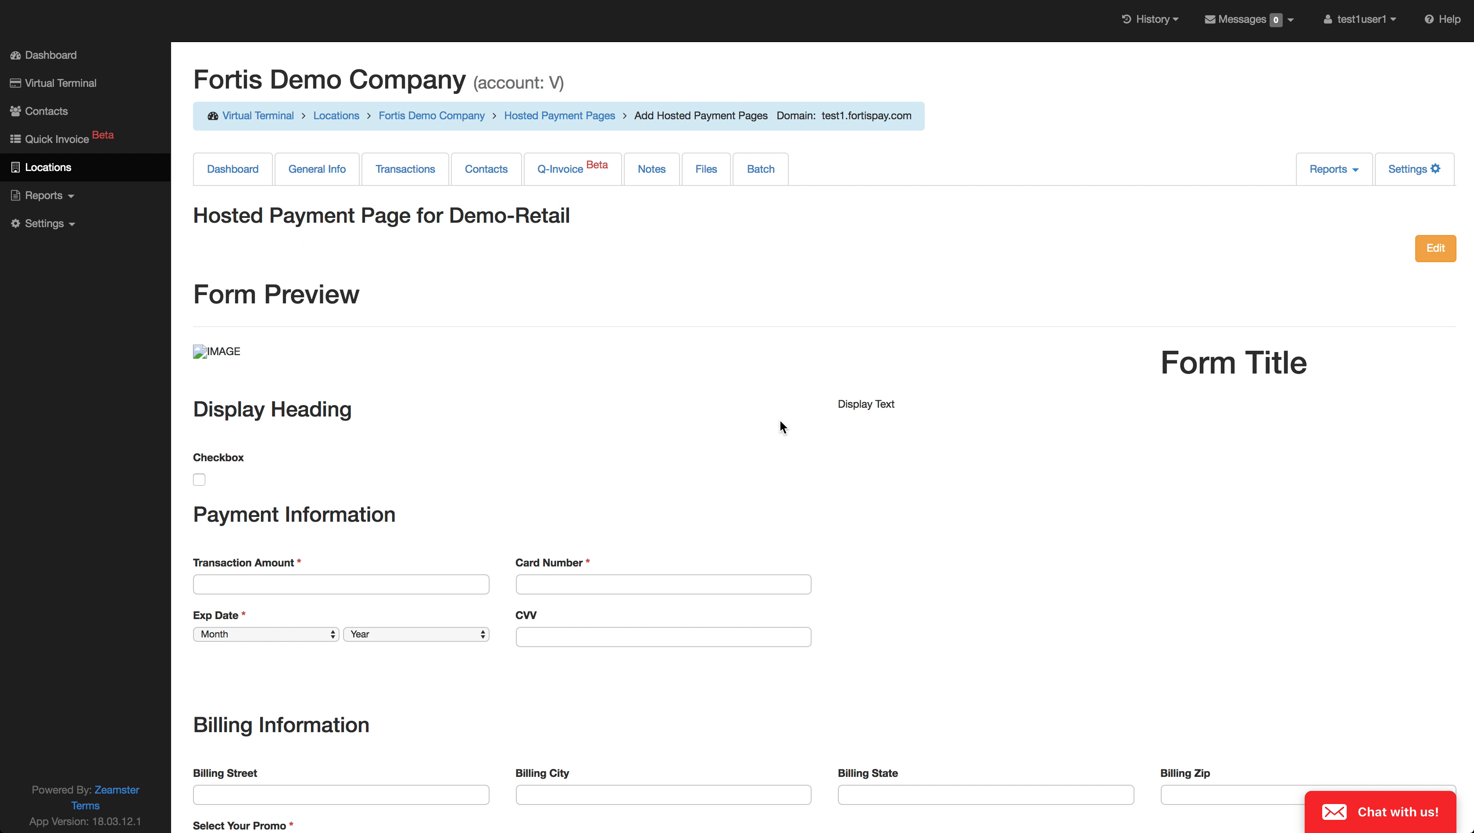
{"action": "scroll", "coordinate": [779, 418], "scroll_direction": "down", "scroll_amount": 3}
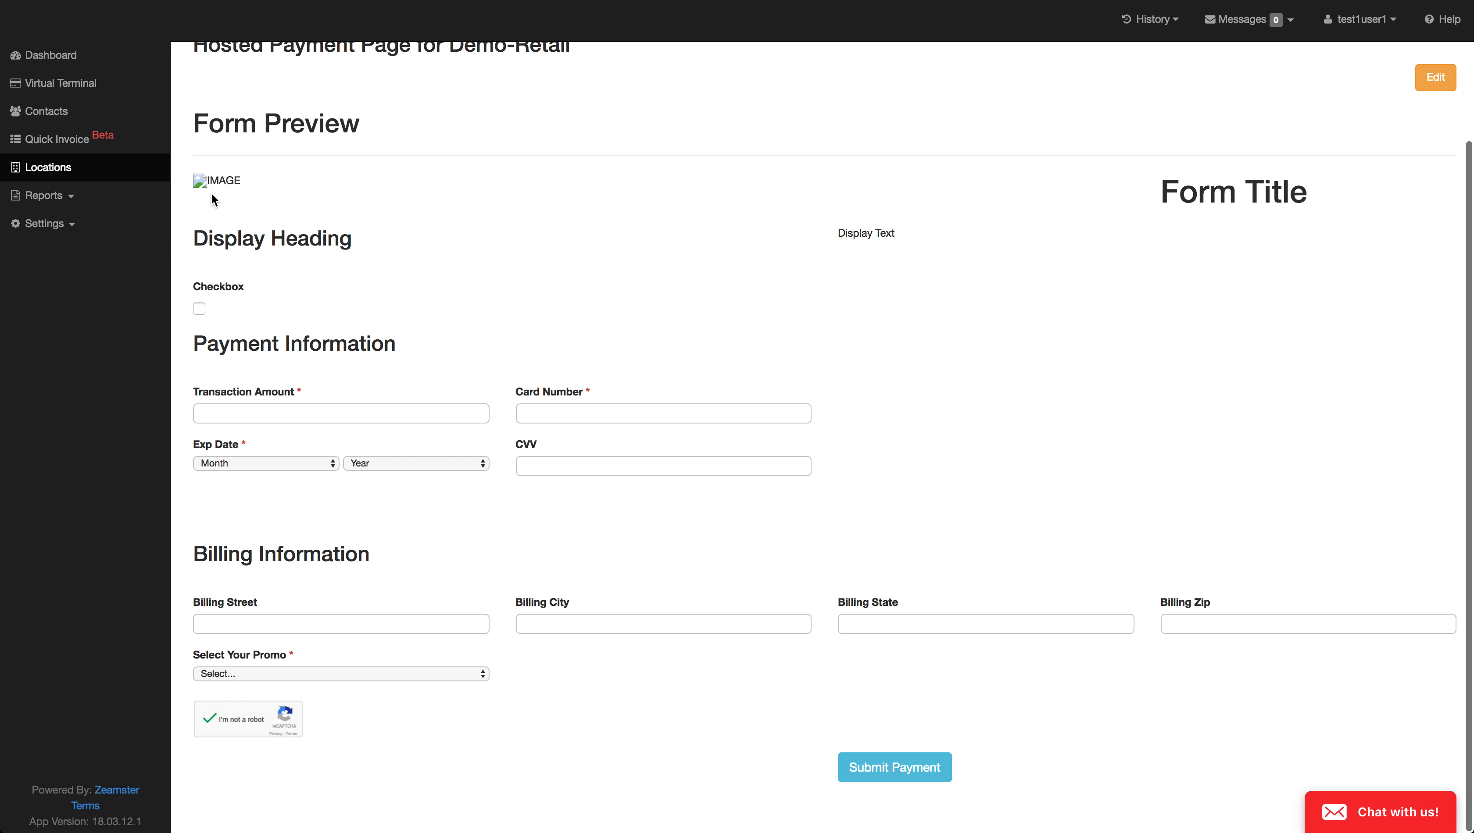
{"action": "left_click", "coordinate": [202, 313]}
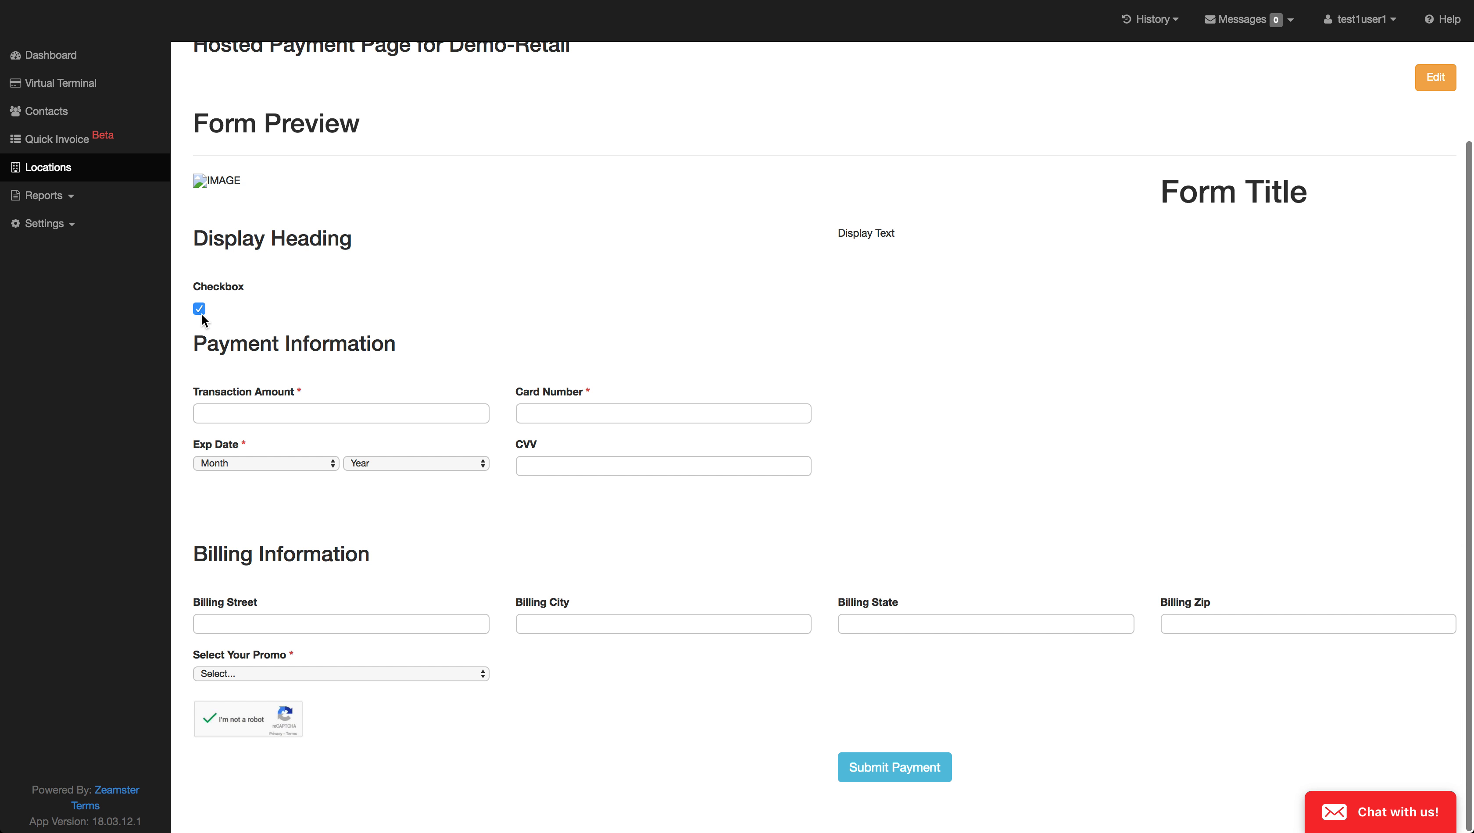
{"action": "left_click", "coordinate": [201, 313]}
{"action": "left_click", "coordinate": [288, 673]}
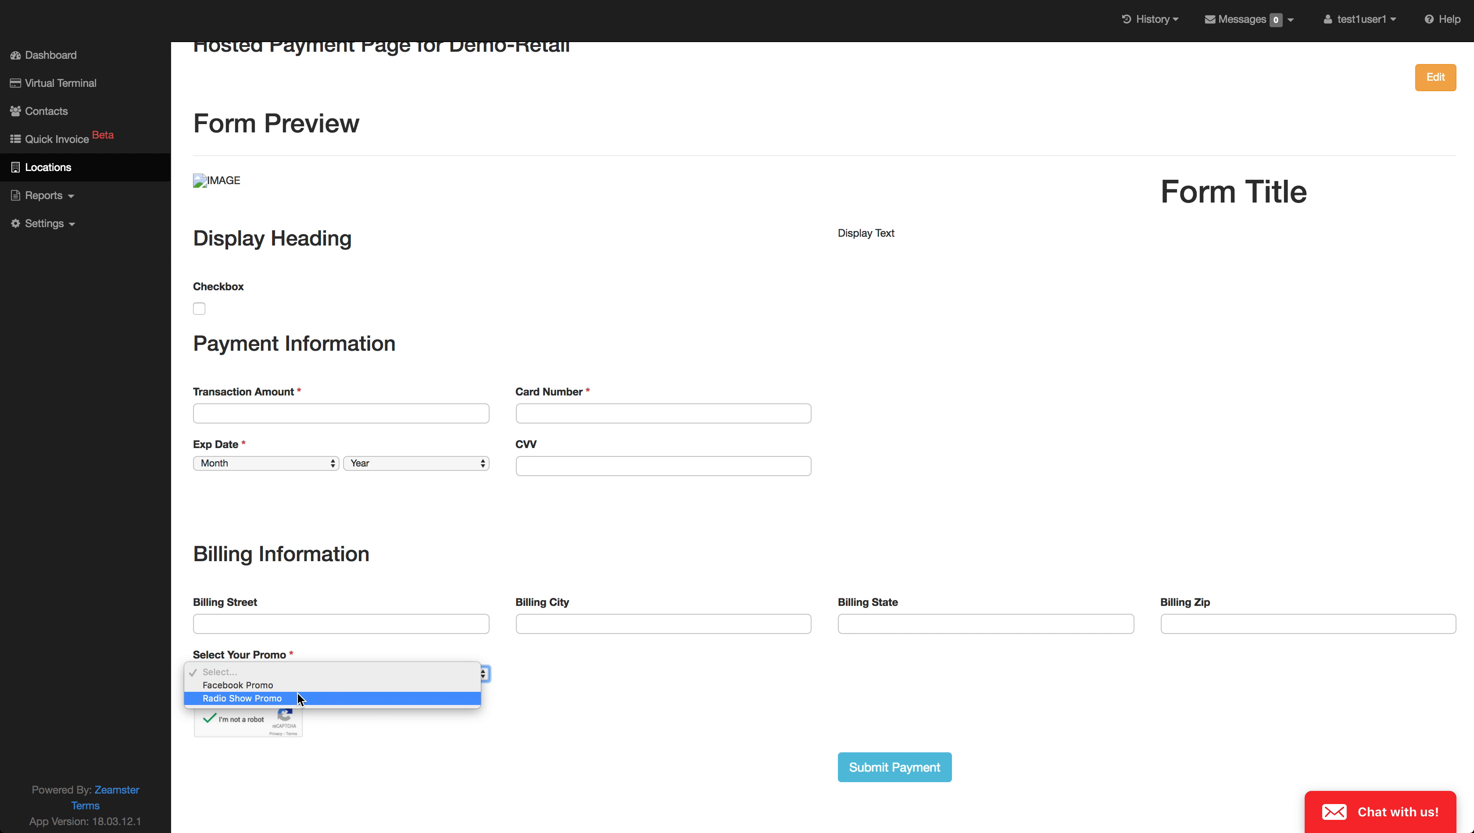
{"action": "left_click", "coordinate": [579, 525]}
{"action": "scroll", "coordinate": [579, 524], "scroll_direction": "up", "scroll_amount": 3}
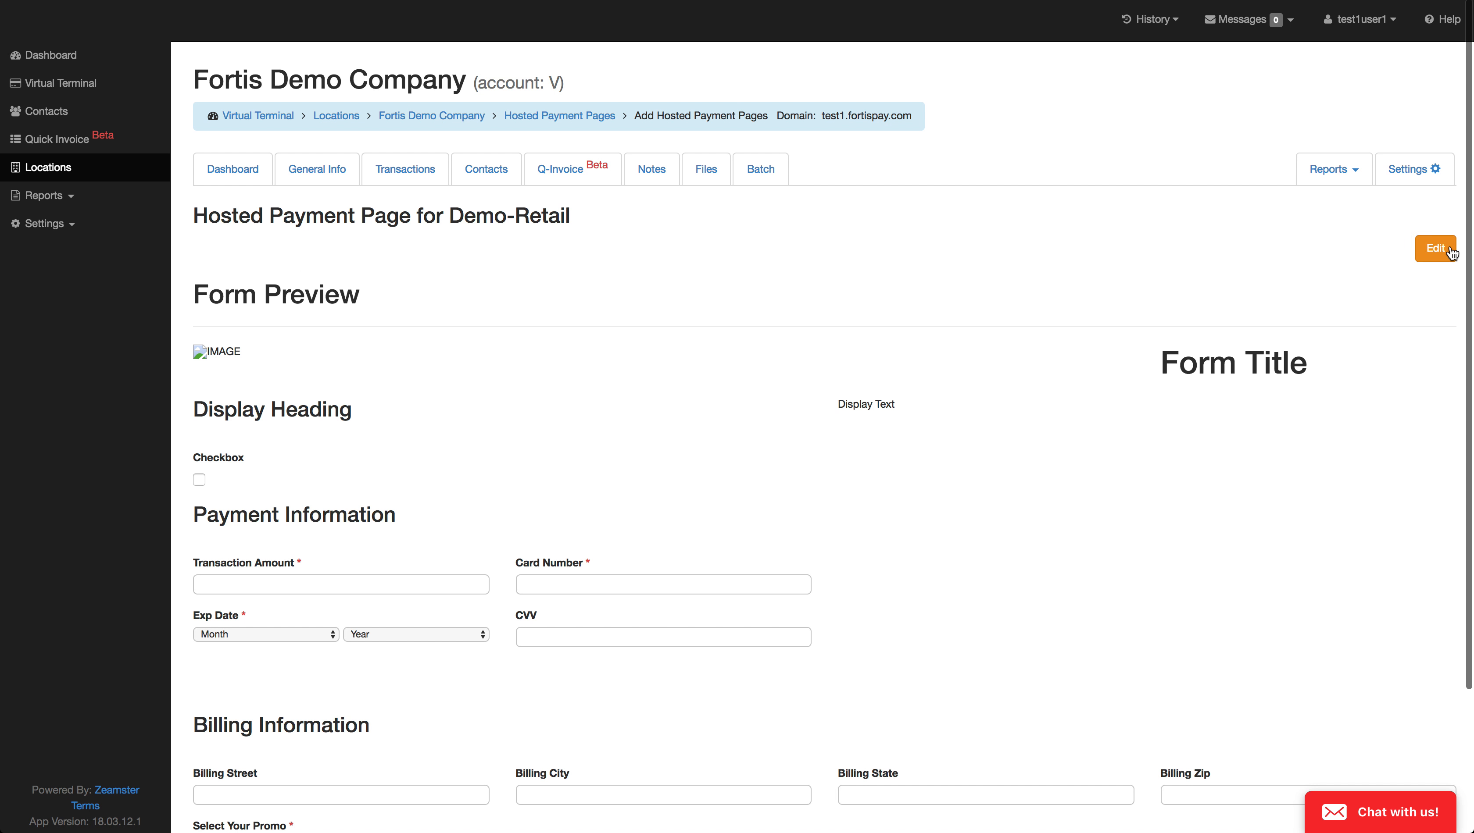
Step: Return to editing the form, set its minimum payment amount to 20 in the form settings, and save the hosted payment page
{"action": "left_click", "coordinate": [1432, 248]}
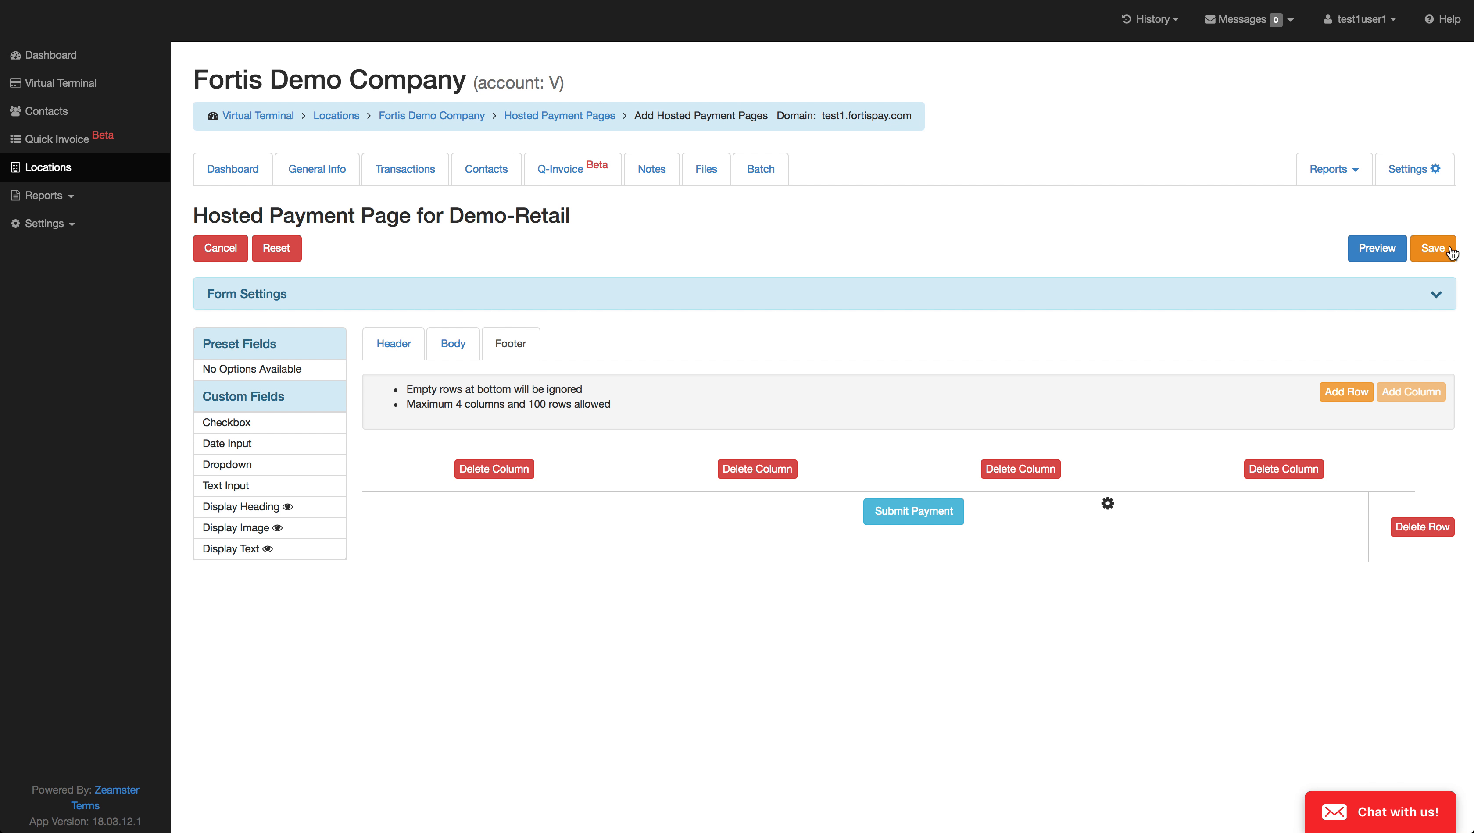
{"action": "left_click", "coordinate": [282, 298]}
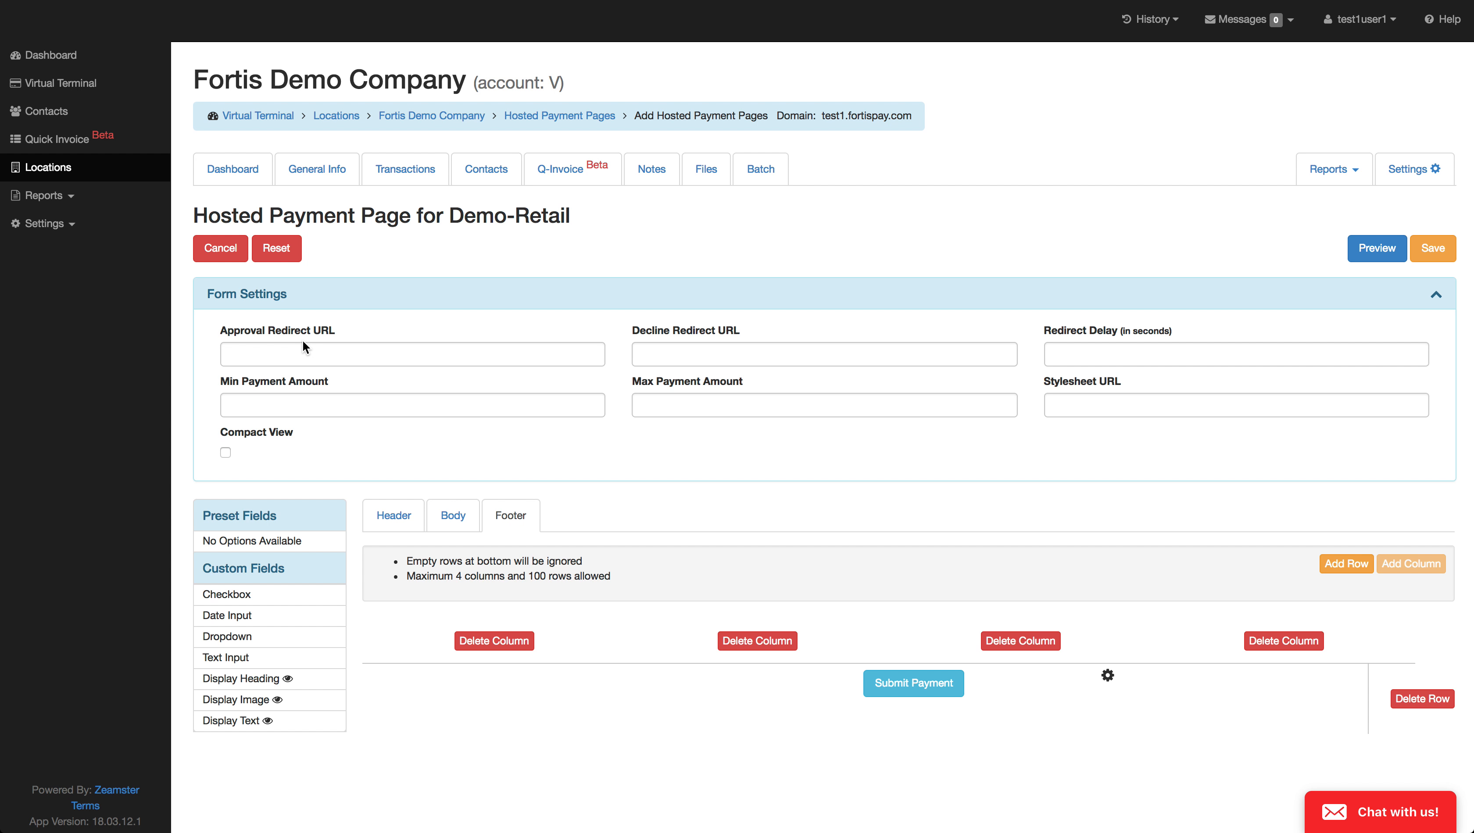
{"action": "triple_click", "coordinate": [237, 330]}
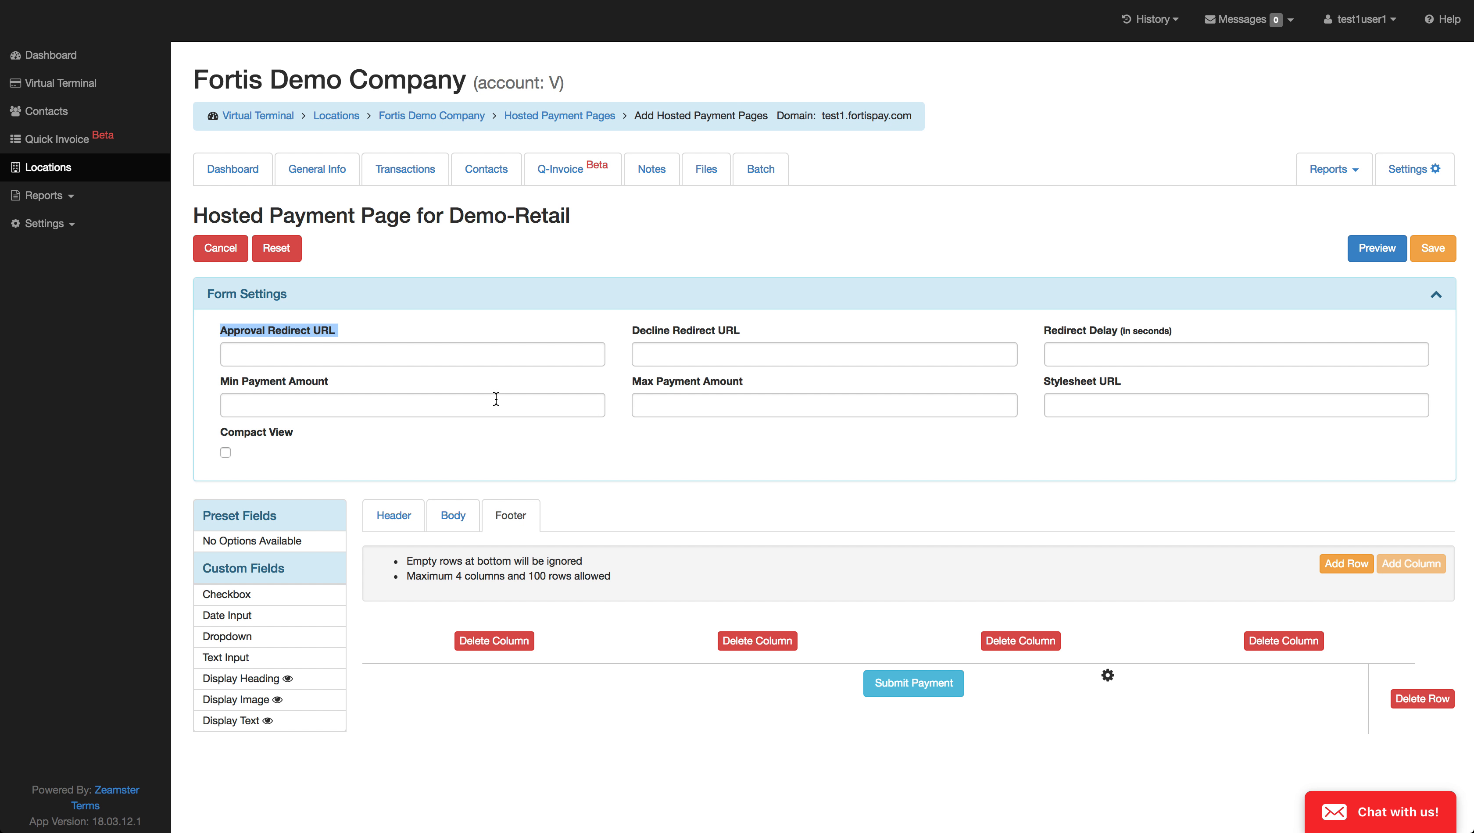
{"action": "left_click", "coordinate": [346, 407]}
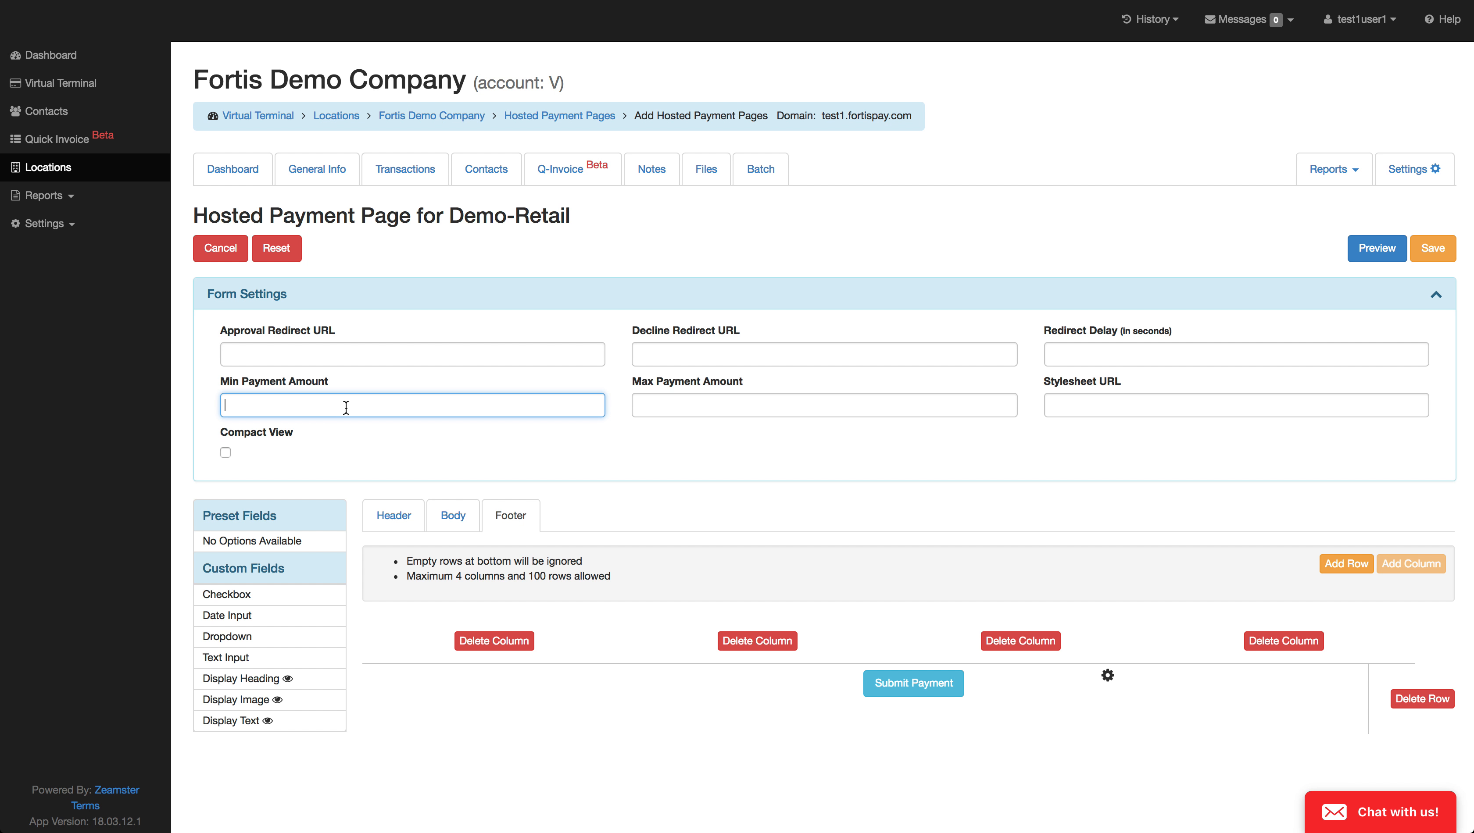
{"action": "type", "text": "5"}
{"action": "key", "text": "BackSpace"}
{"action": "type", "text": "20"}
{"action": "left_click", "coordinate": [675, 405]}
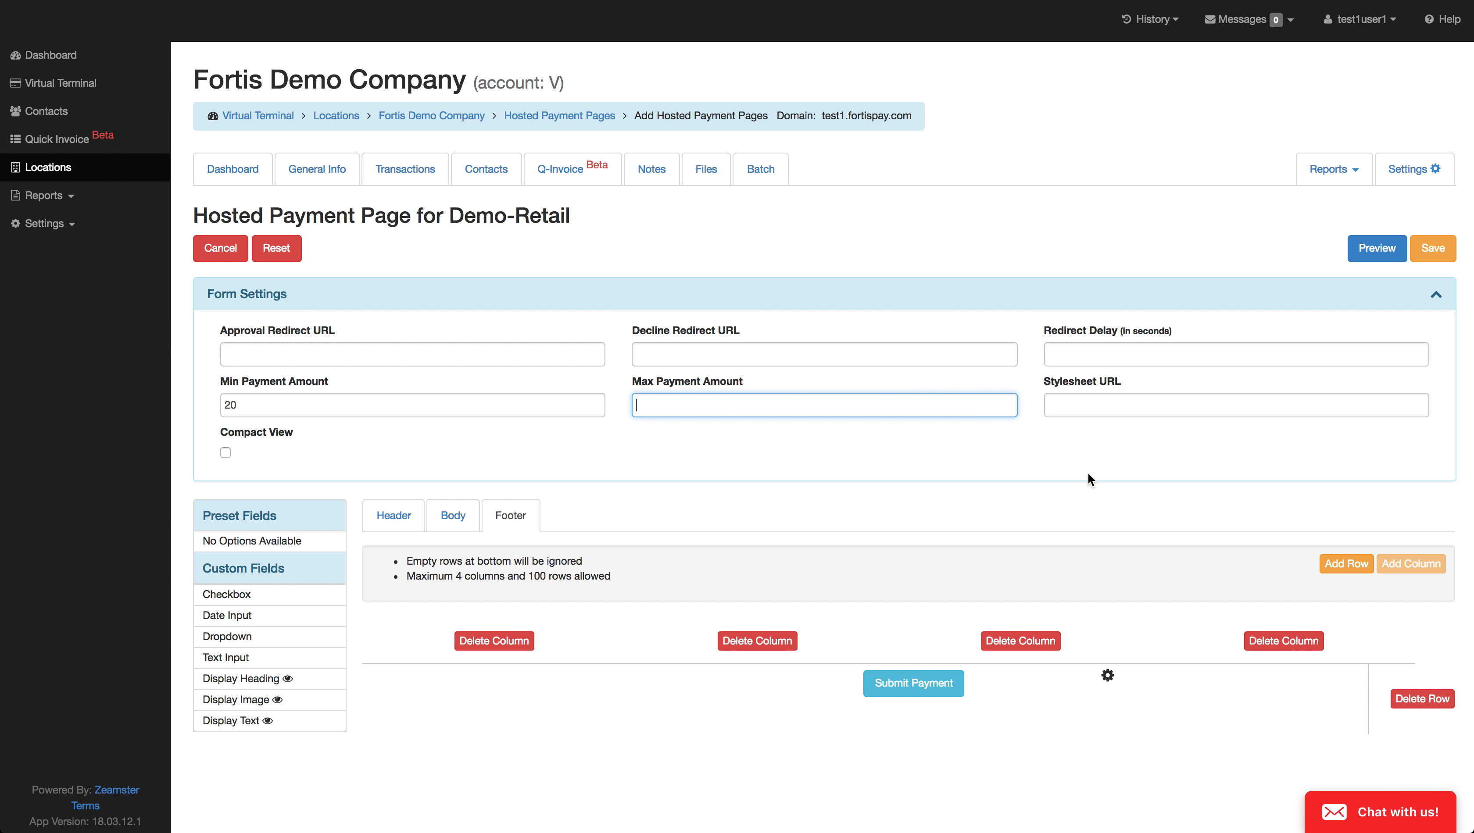
{"action": "left_click", "coordinate": [1424, 251]}
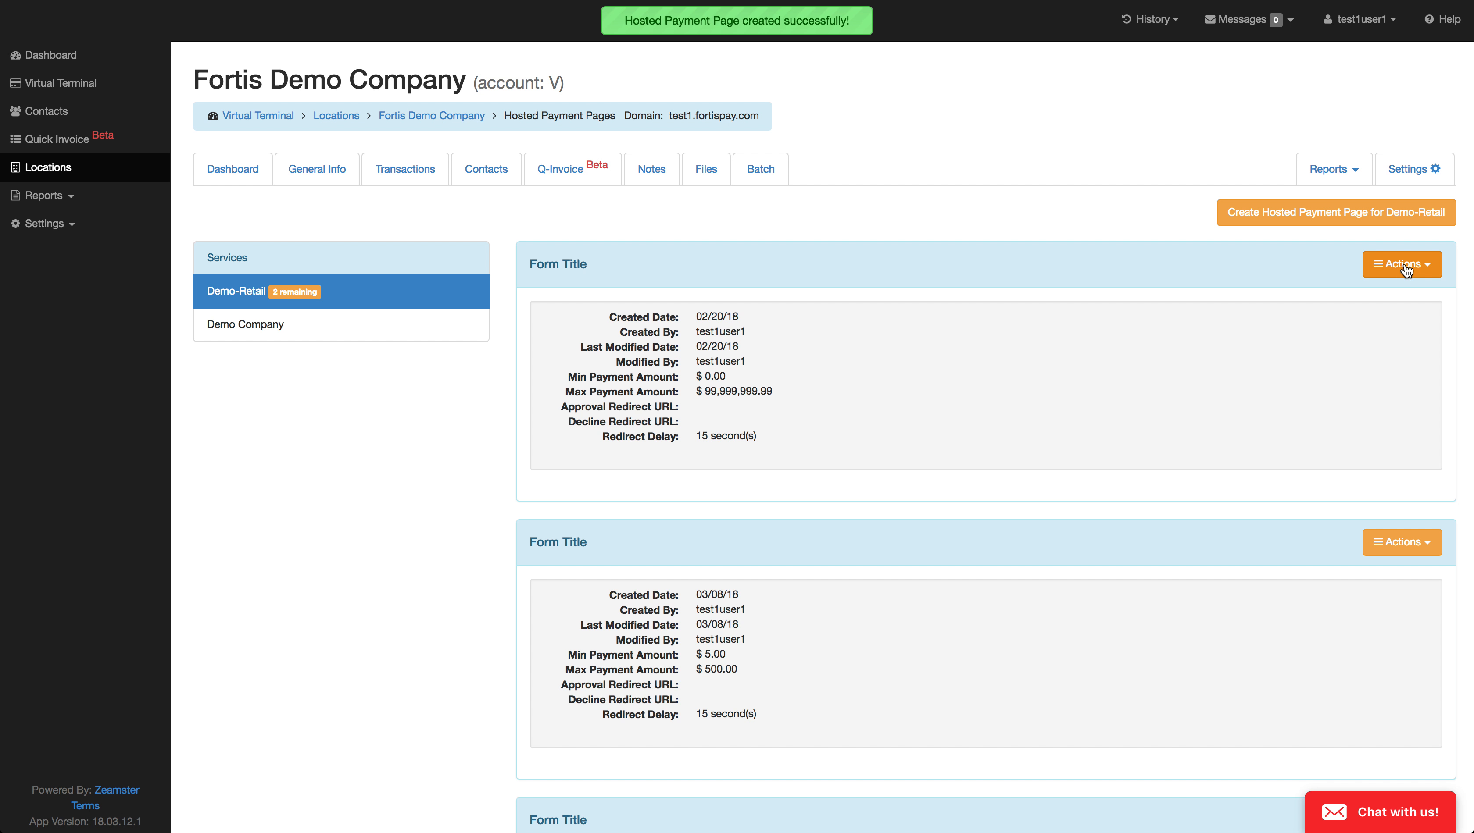
Step: Open the usage instructions for the first Demo-Retail hosted payment page in the list and copy its URL
{"action": "left_click", "coordinate": [1406, 268]}
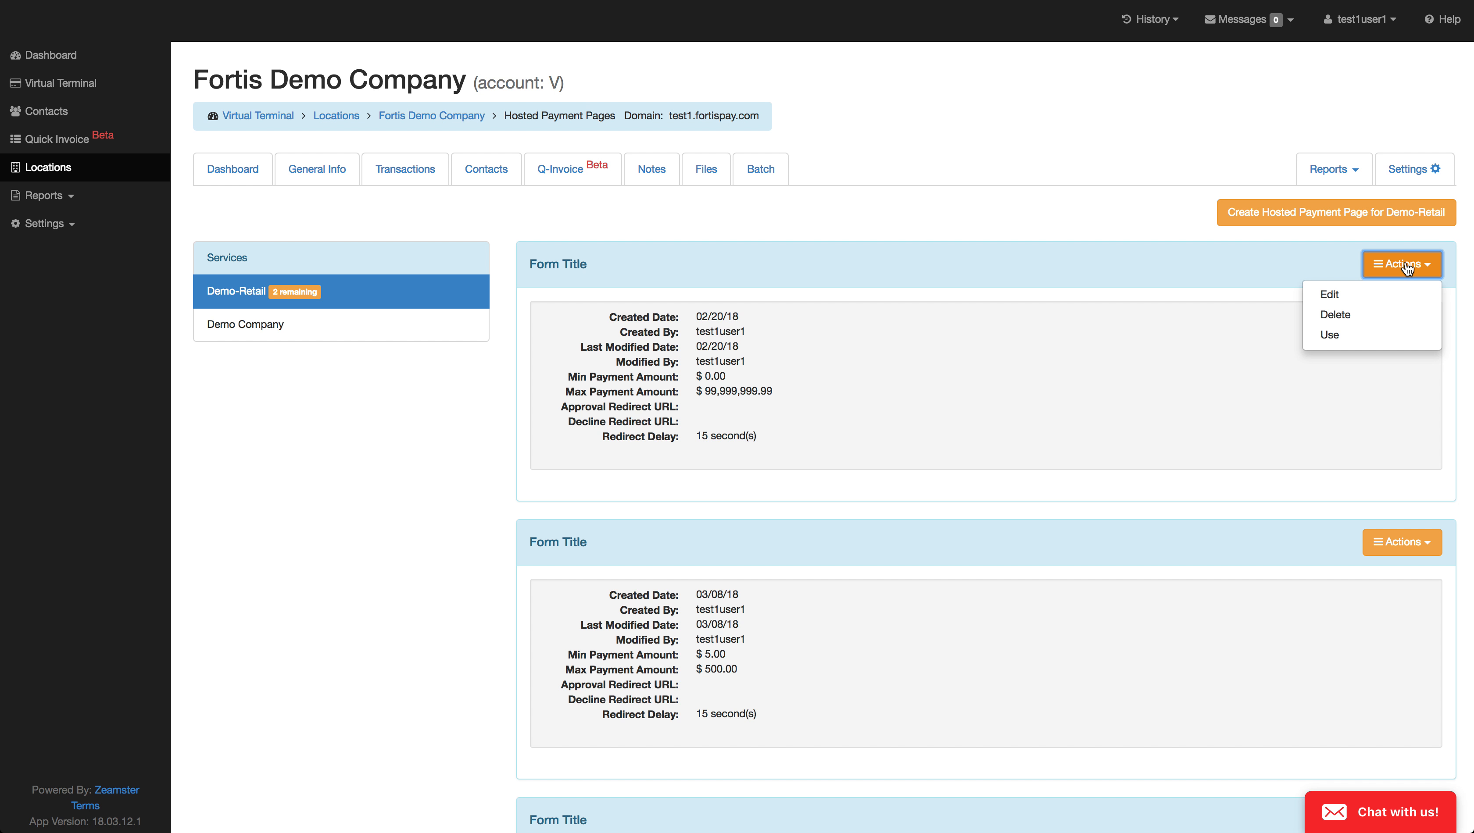
{"action": "left_click", "coordinate": [1354, 338]}
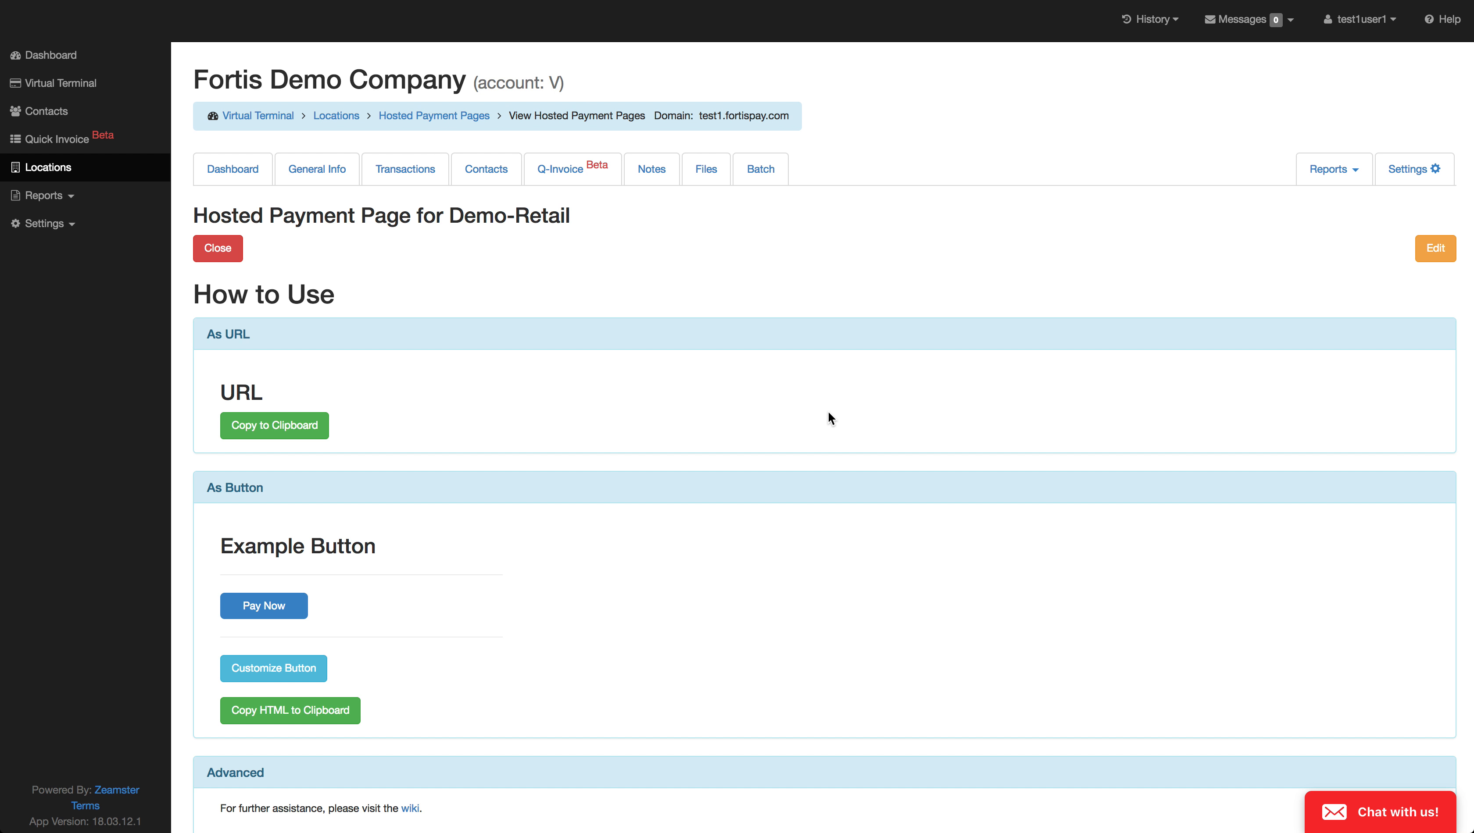
{"action": "triple_click", "coordinate": [275, 420]}
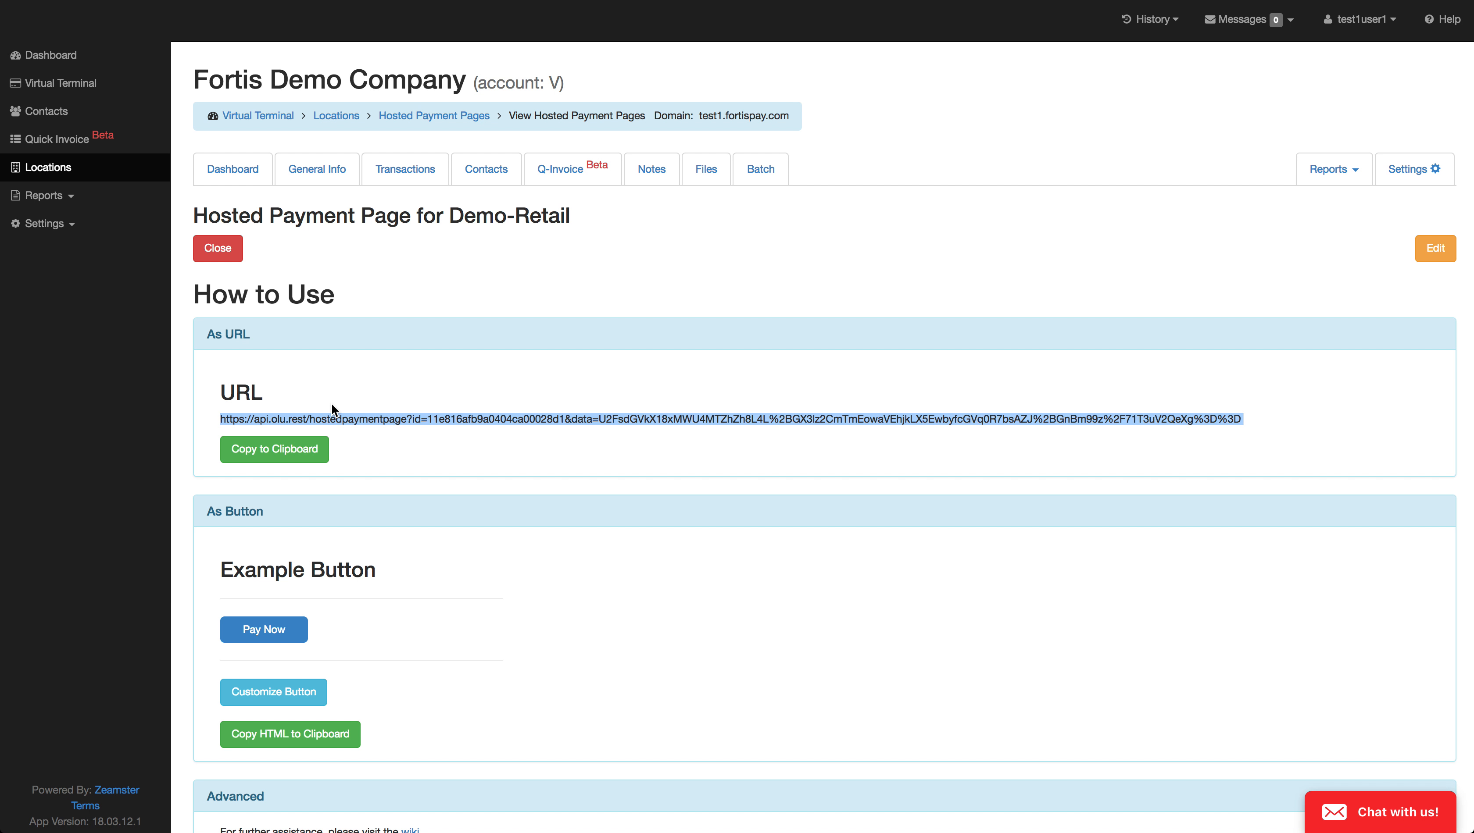
Step: Examine the advanced usage section with the wiki link, encryption key option, and example JSON for customizing the form dynamically
{"action": "scroll", "coordinate": [427, 411], "scroll_direction": "down", "scroll_amount": 10}
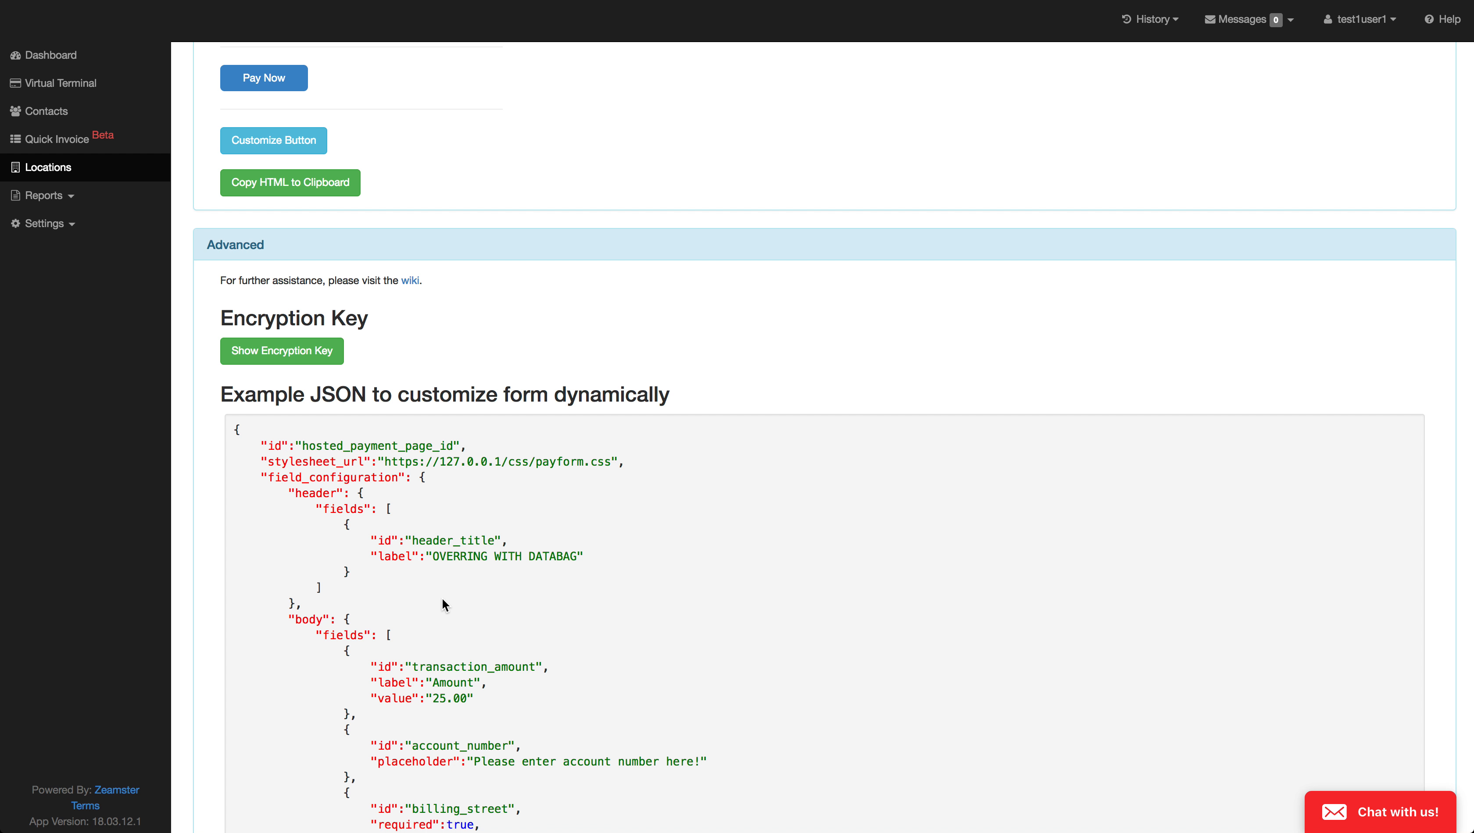
{"action": "scroll", "coordinate": [442, 599], "scroll_direction": "down", "scroll_amount": 6}
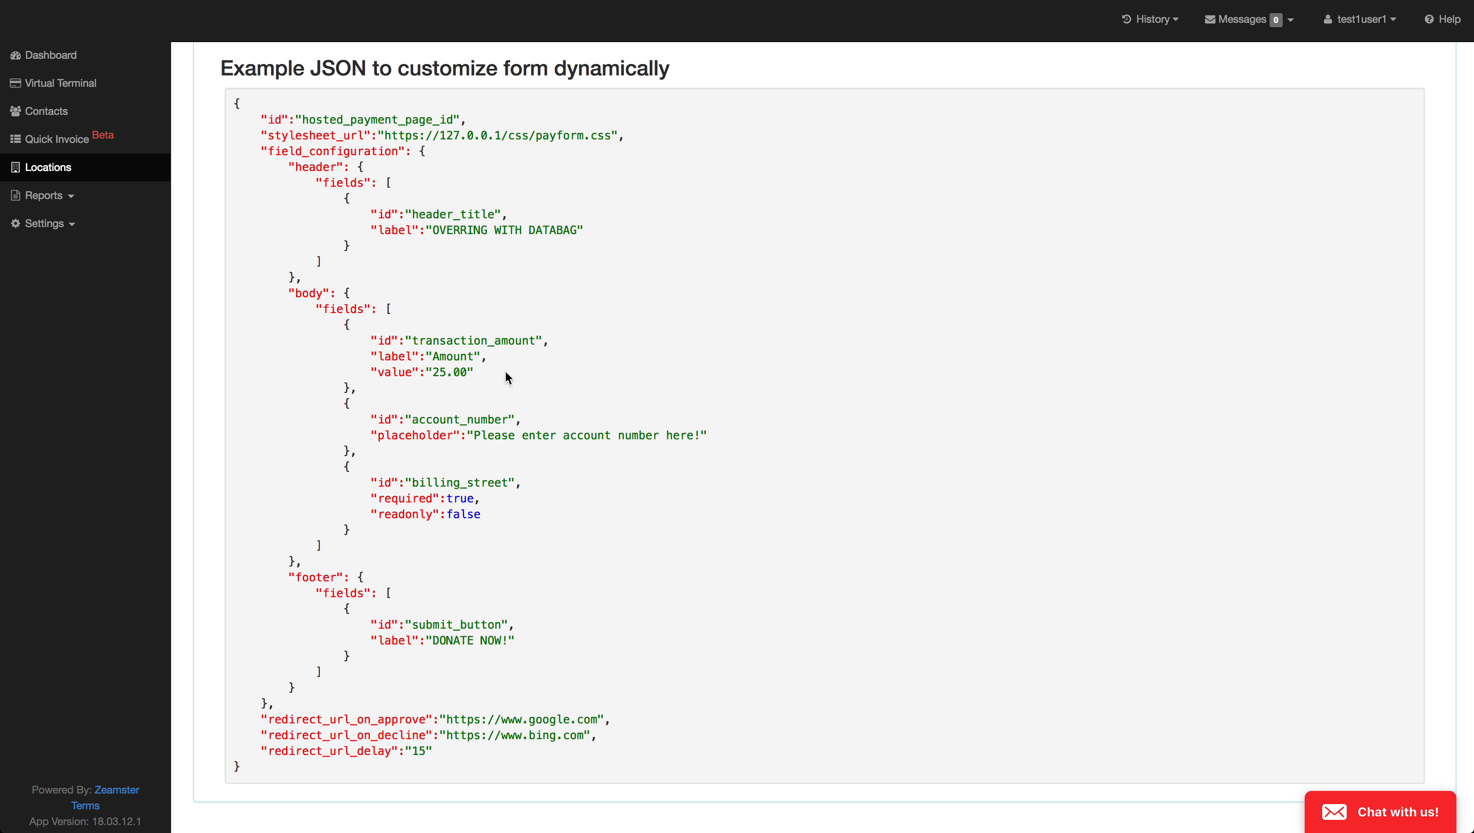
{"action": "scroll", "coordinate": [505, 376], "scroll_direction": "up", "scroll_amount": 3}
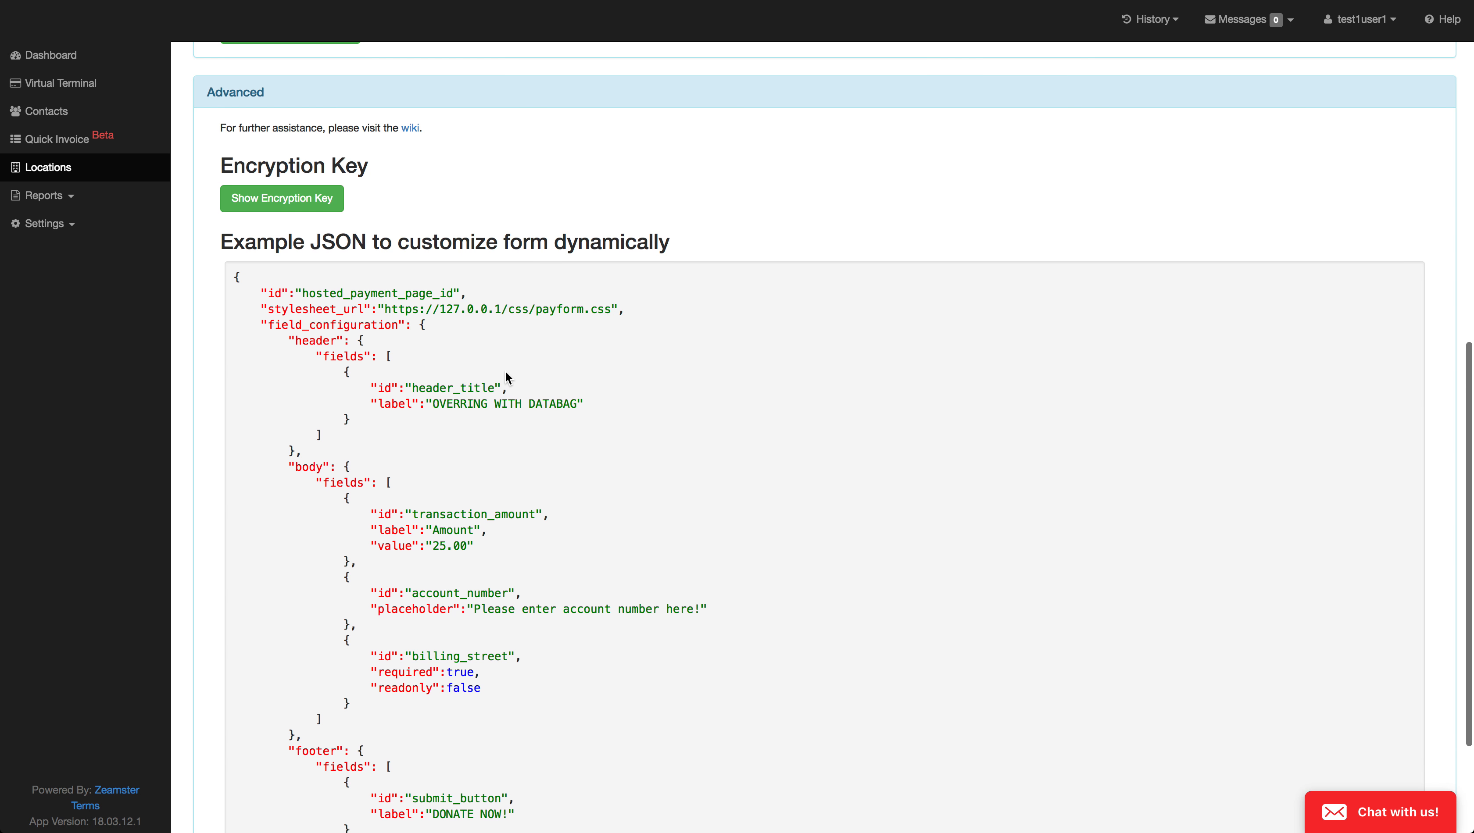
{"action": "scroll", "coordinate": [504, 371], "scroll_direction": "up", "scroll_amount": 1}
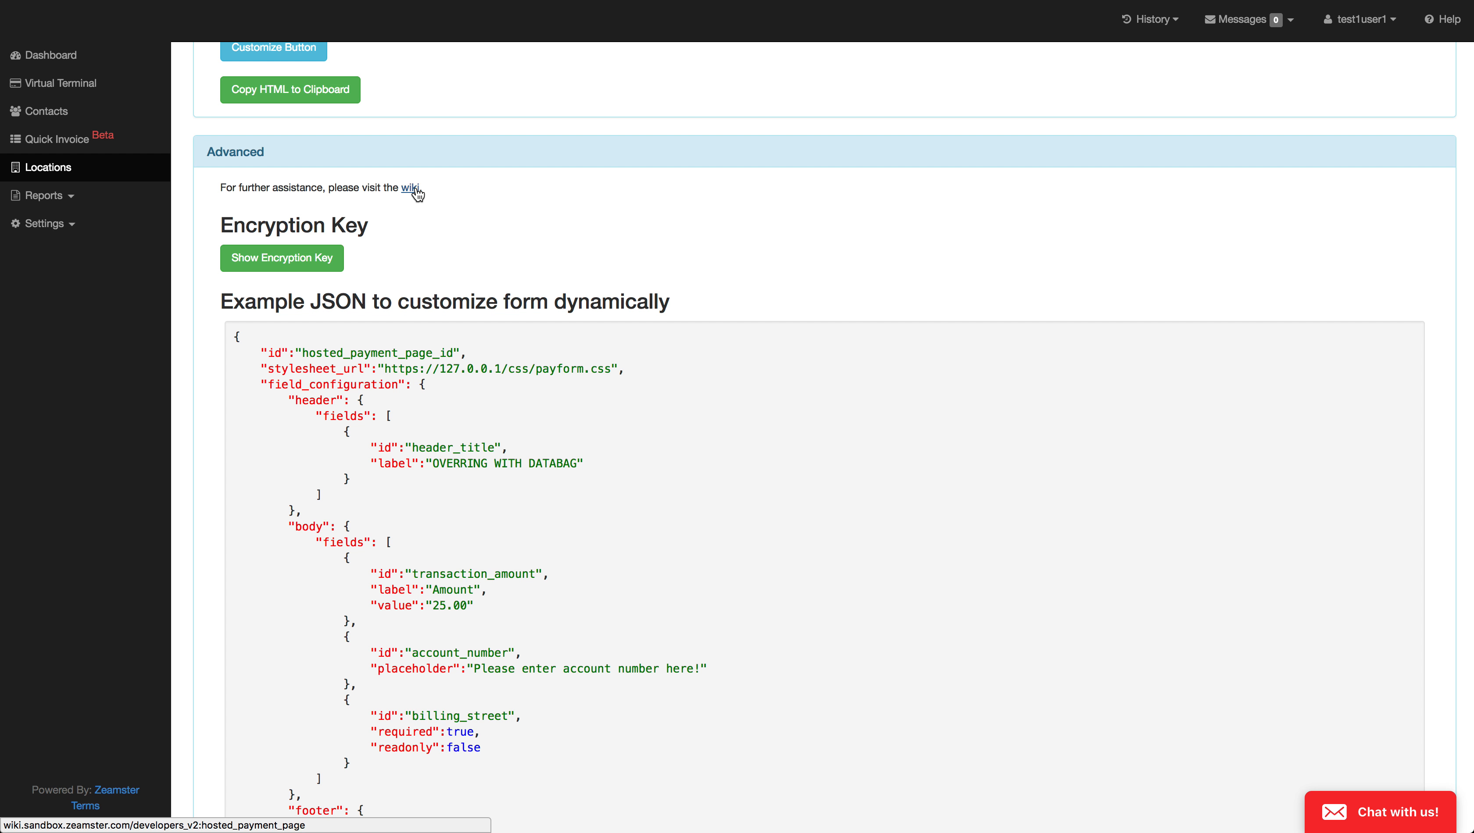
Step: Customize the example payment button by changing its text to "Purchase Now"
{"action": "scroll", "coordinate": [416, 193], "scroll_direction": "up", "scroll_amount": 6}
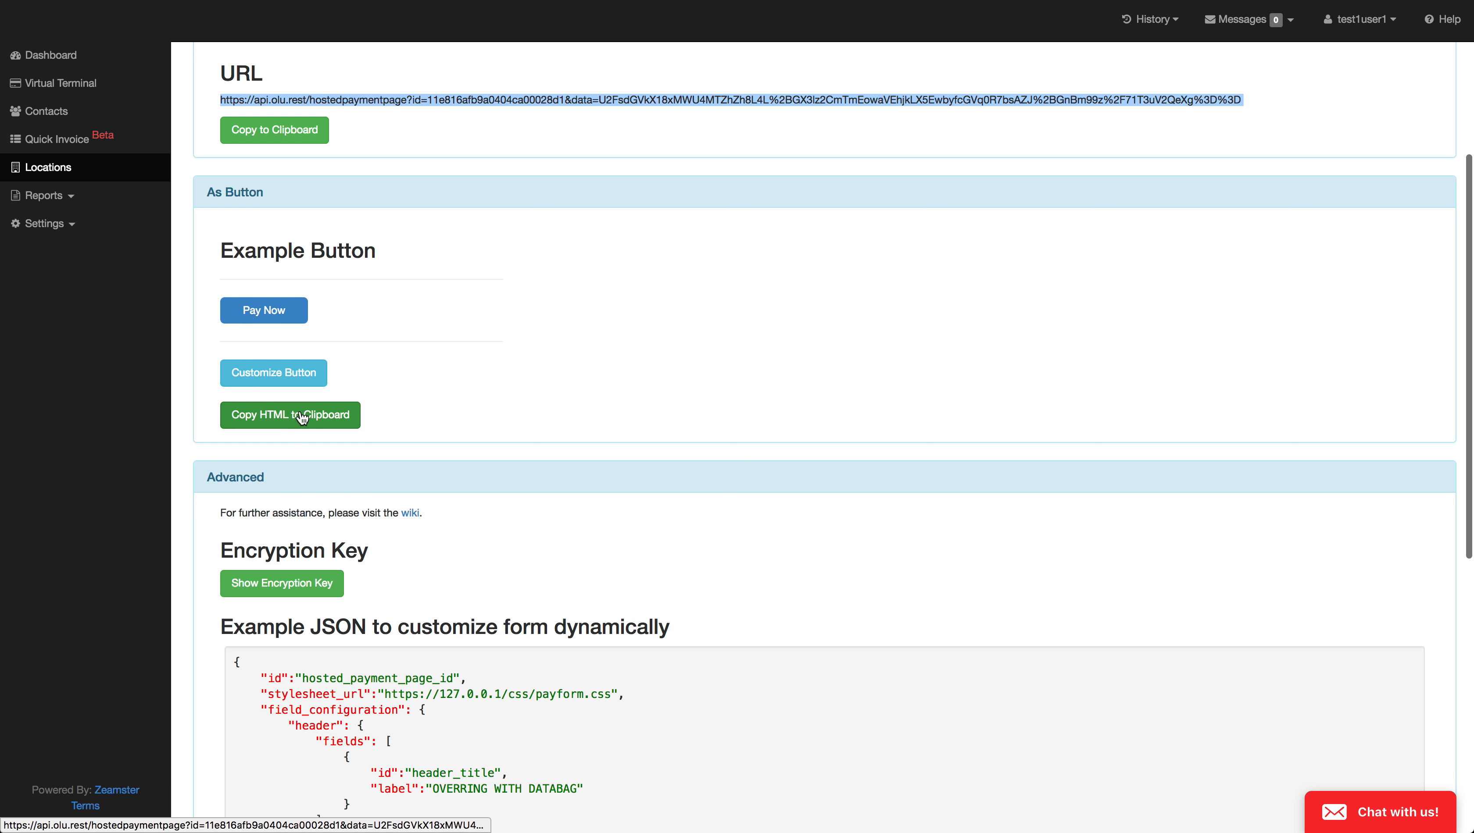
{"action": "left_click", "coordinate": [265, 383]}
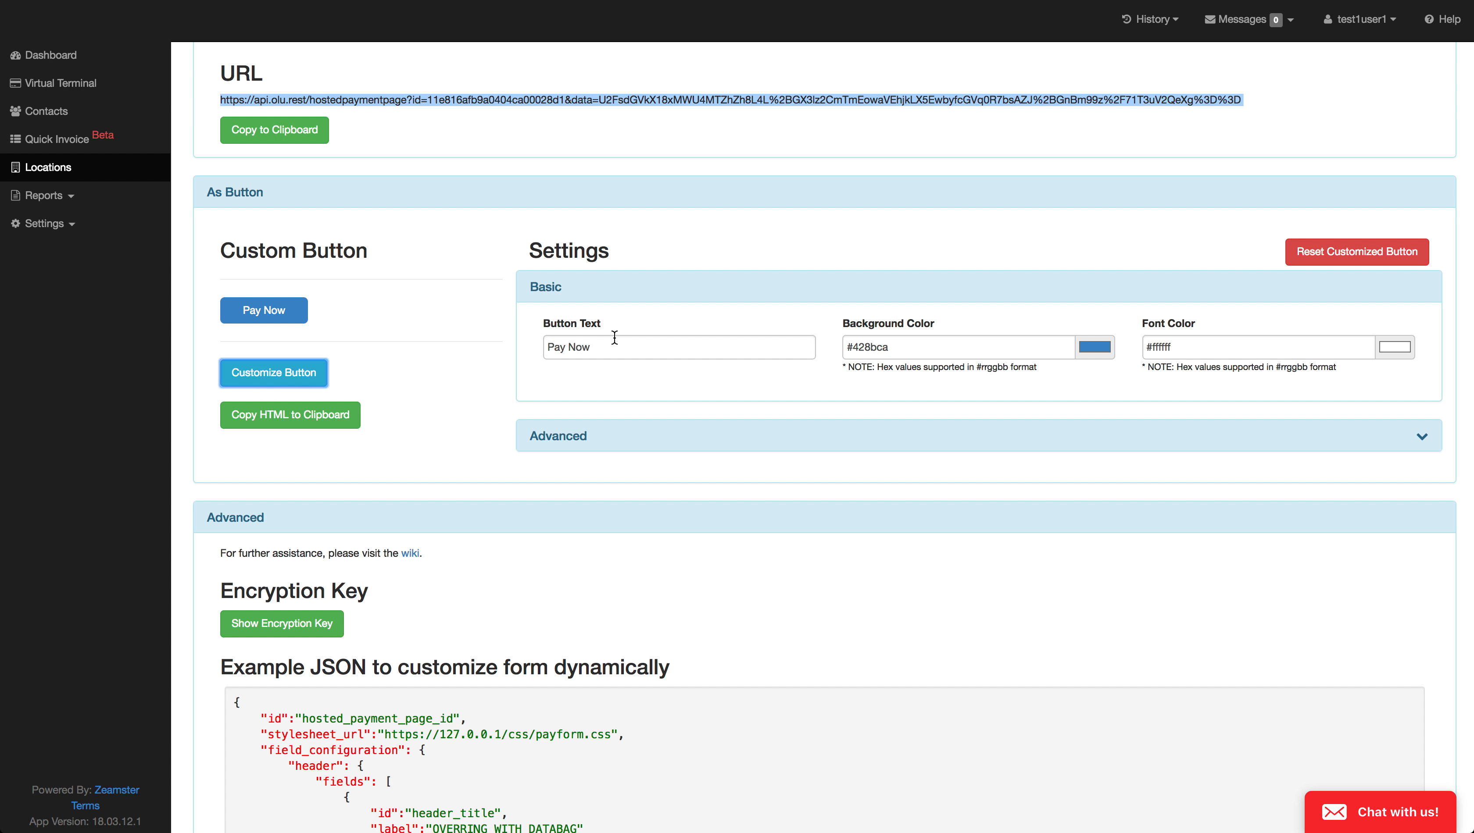
{"action": "double_click", "coordinate": [560, 352]}
{"action": "type", "text": "Buy"}
{"action": "key", "text": "BackSpace"}
{"action": "key", "text": "BackSpace"}
{"action": "key", "text": "BackSpace"}
{"action": "type", "text": "Purchase"}
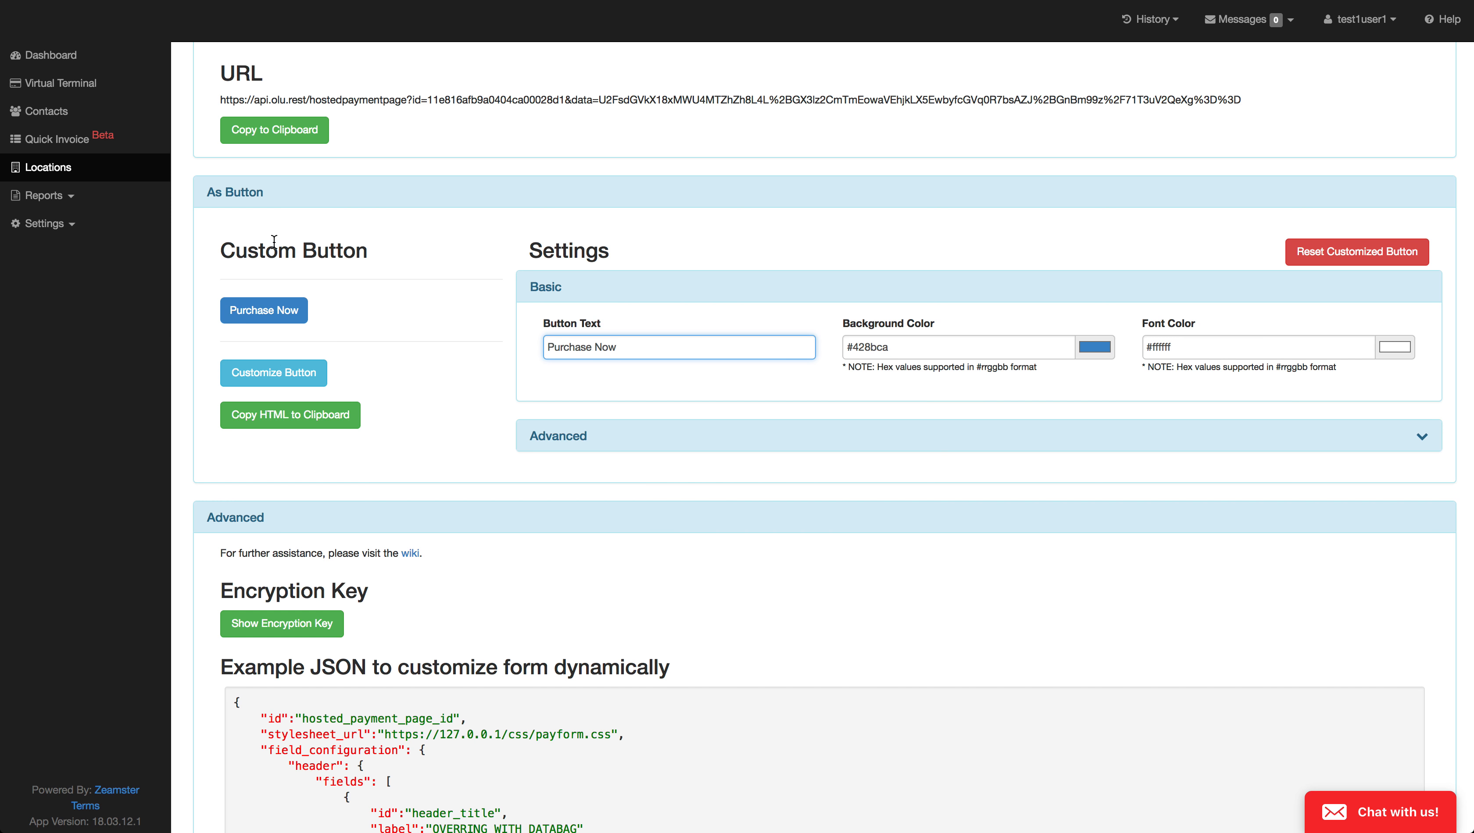
Step: Set the payment button's background color to green, #00c900
{"action": "left_click", "coordinate": [952, 343]}
{"action": "left_click", "coordinate": [1095, 347]}
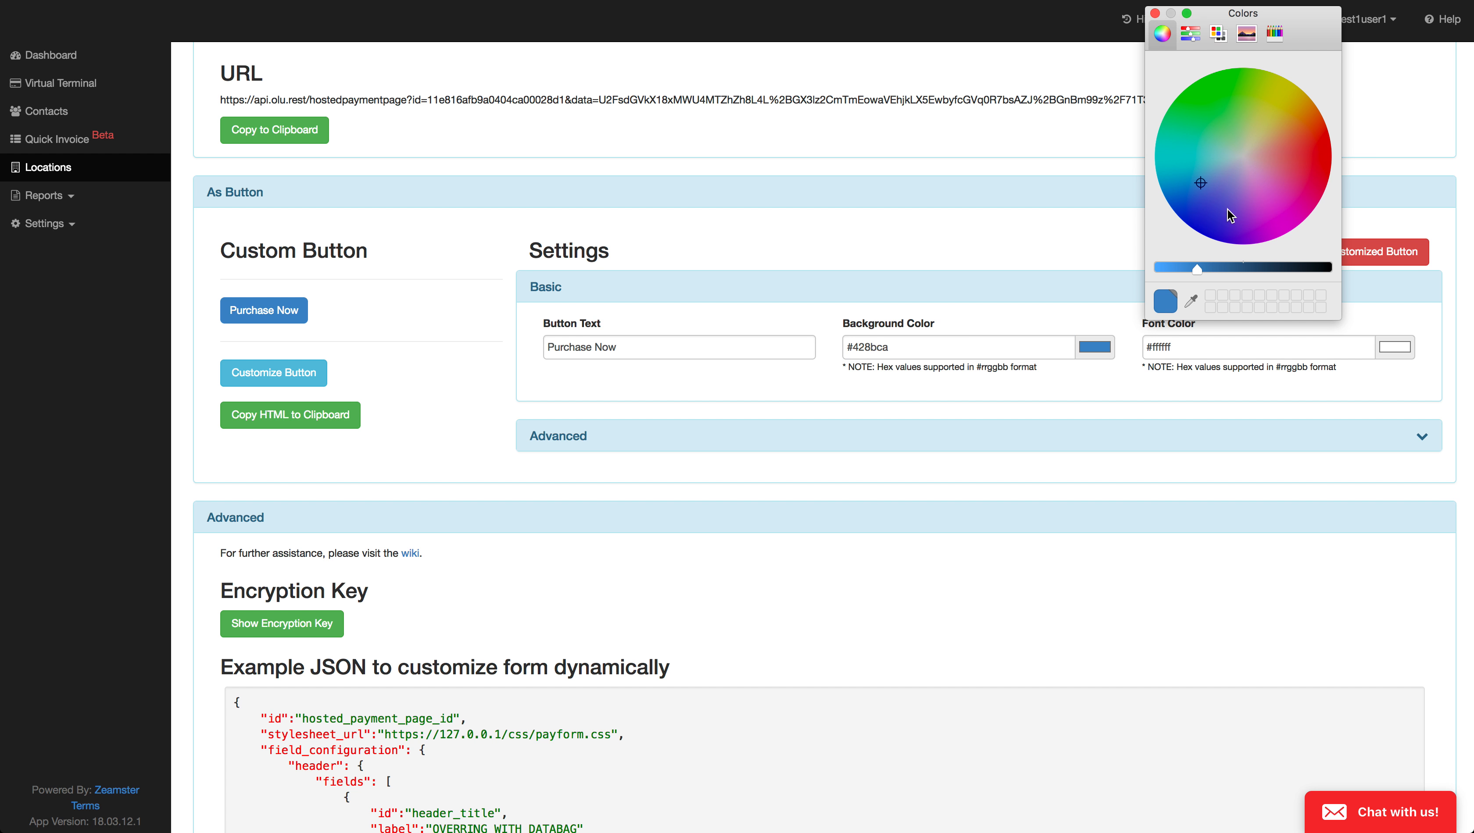
{"action": "left_click_drag", "start_coordinate": [1209, 187], "coordinate": [1203, 86]}
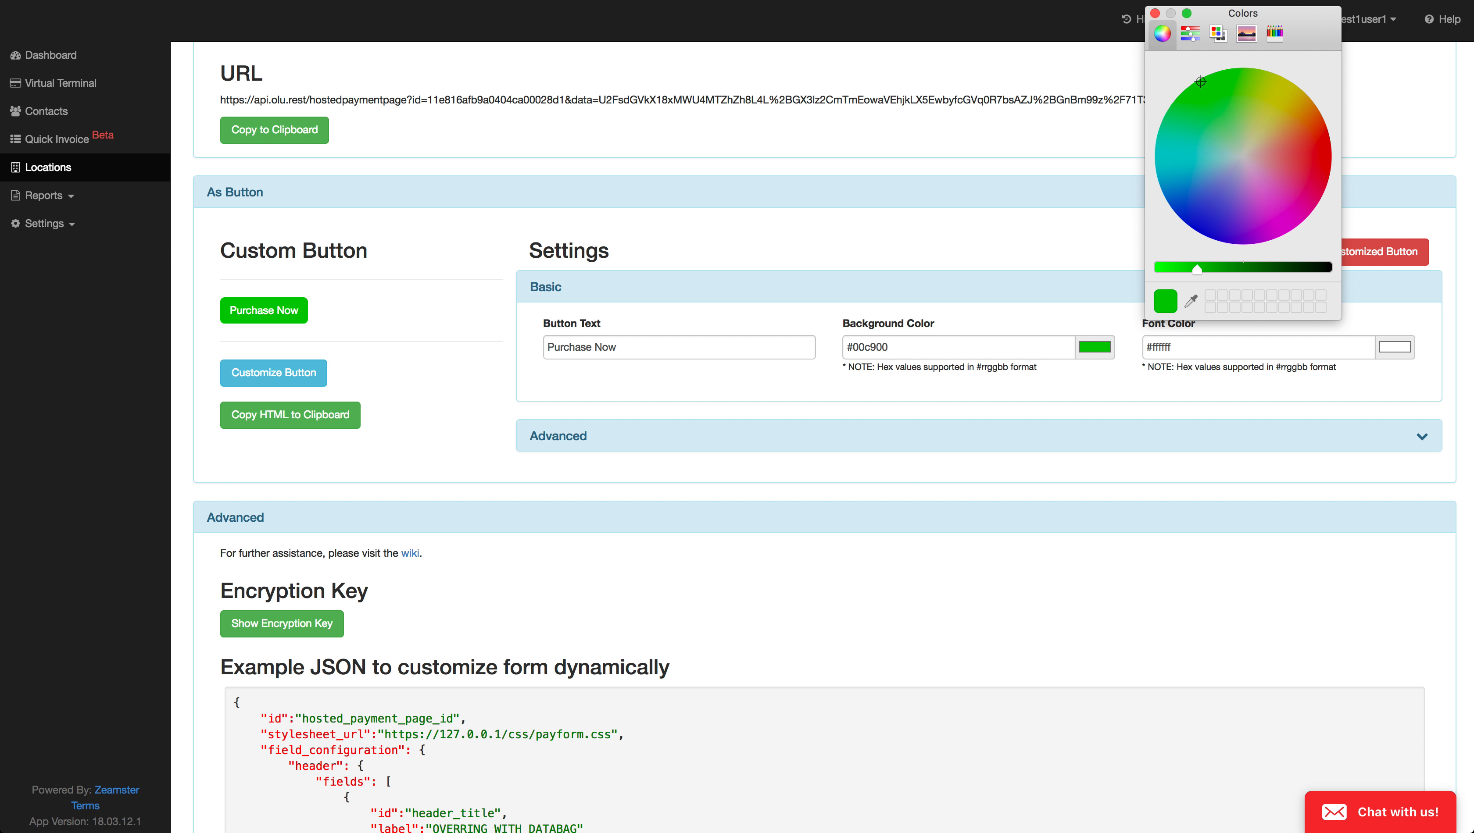
{"action": "left_click", "coordinate": [1154, 13]}
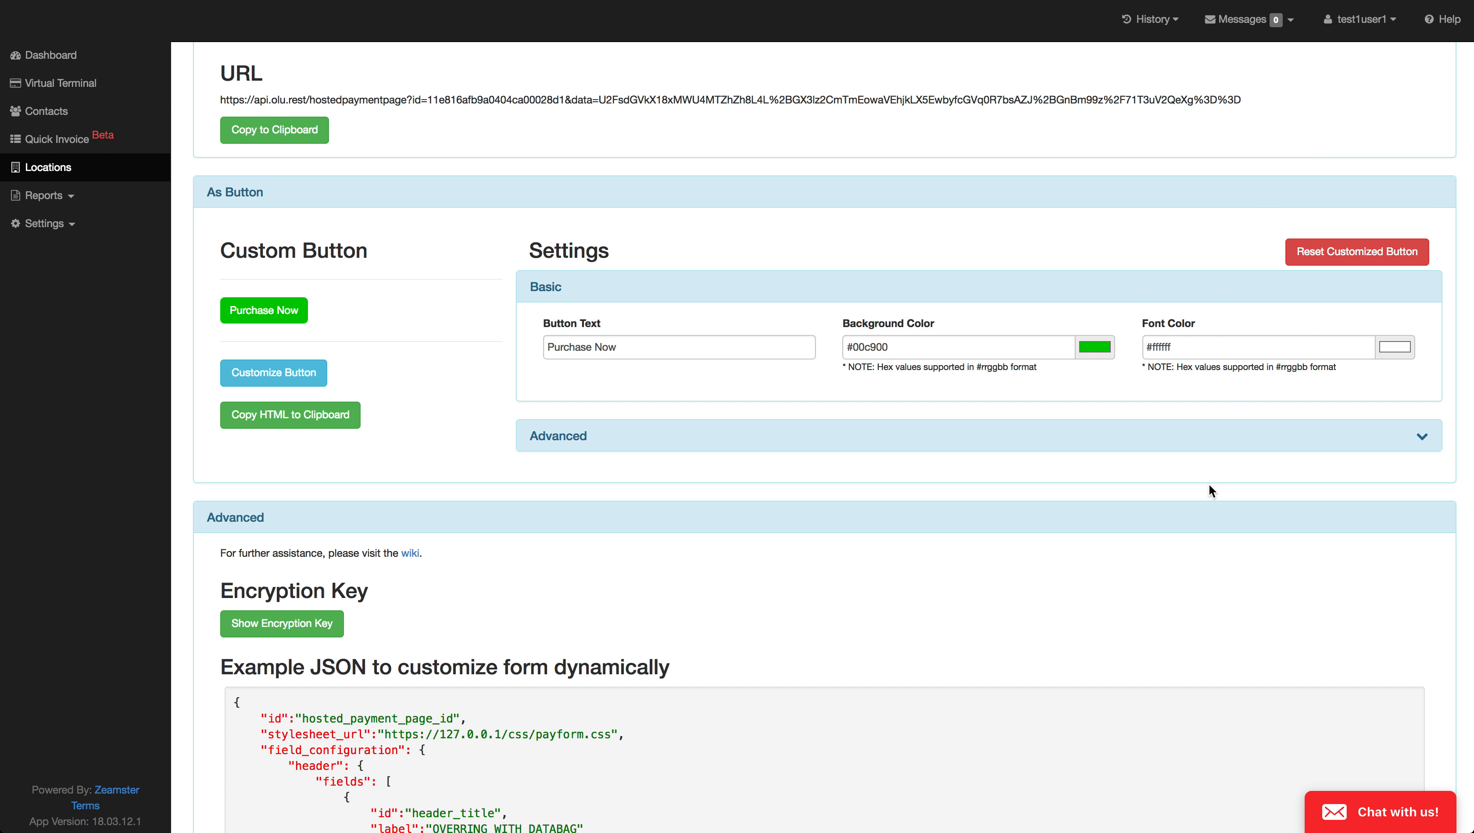
Step: Expand the custom button's advanced settings and review its id, class, size, spacing, and border options
{"action": "left_click", "coordinate": [1231, 438]}
{"action": "scroll", "coordinate": [1178, 534], "scroll_direction": "down", "scroll_amount": 3}
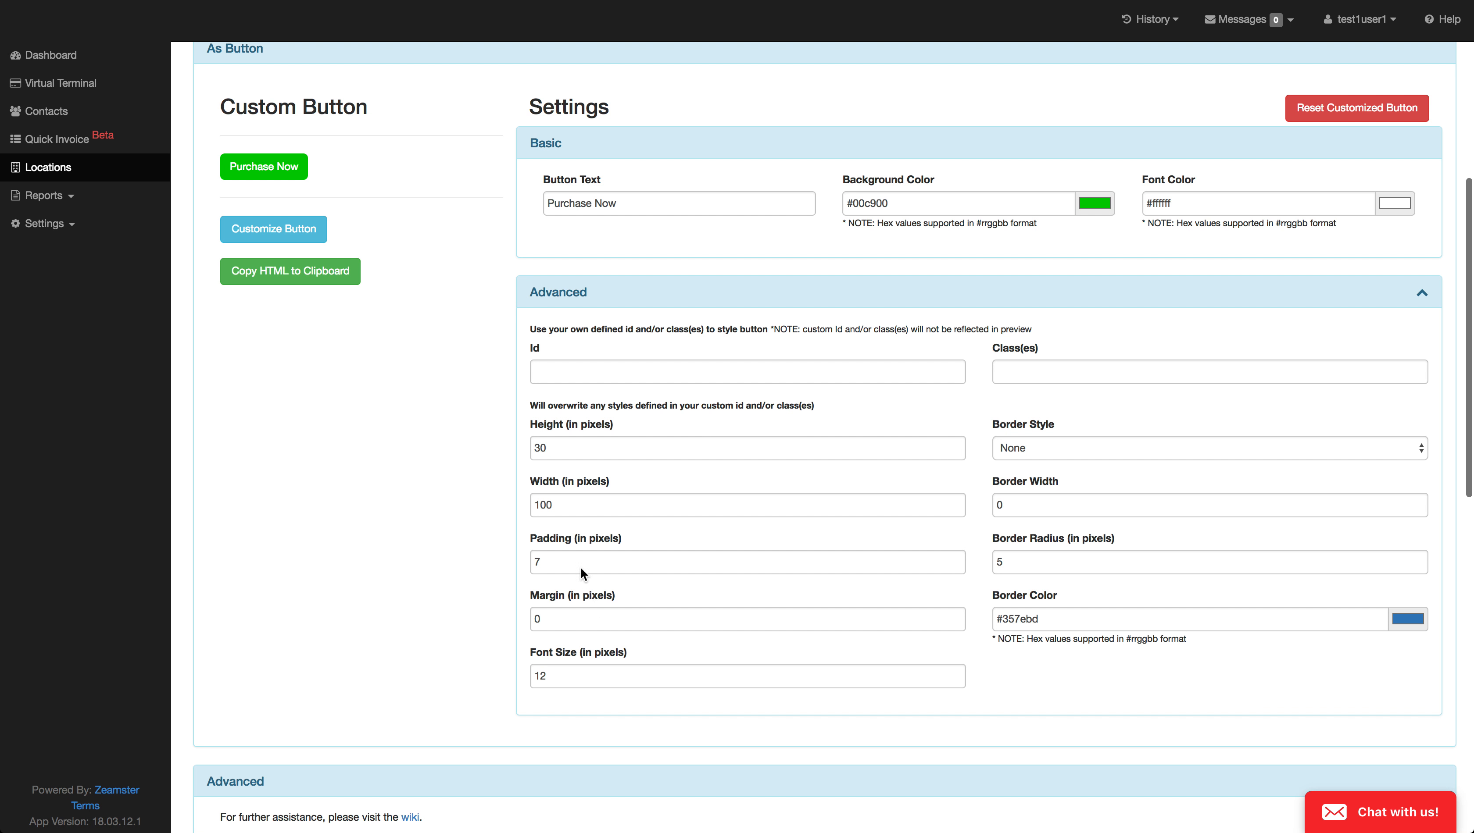
{"action": "scroll", "coordinate": [708, 364], "scroll_direction": "up", "scroll_amount": 6}
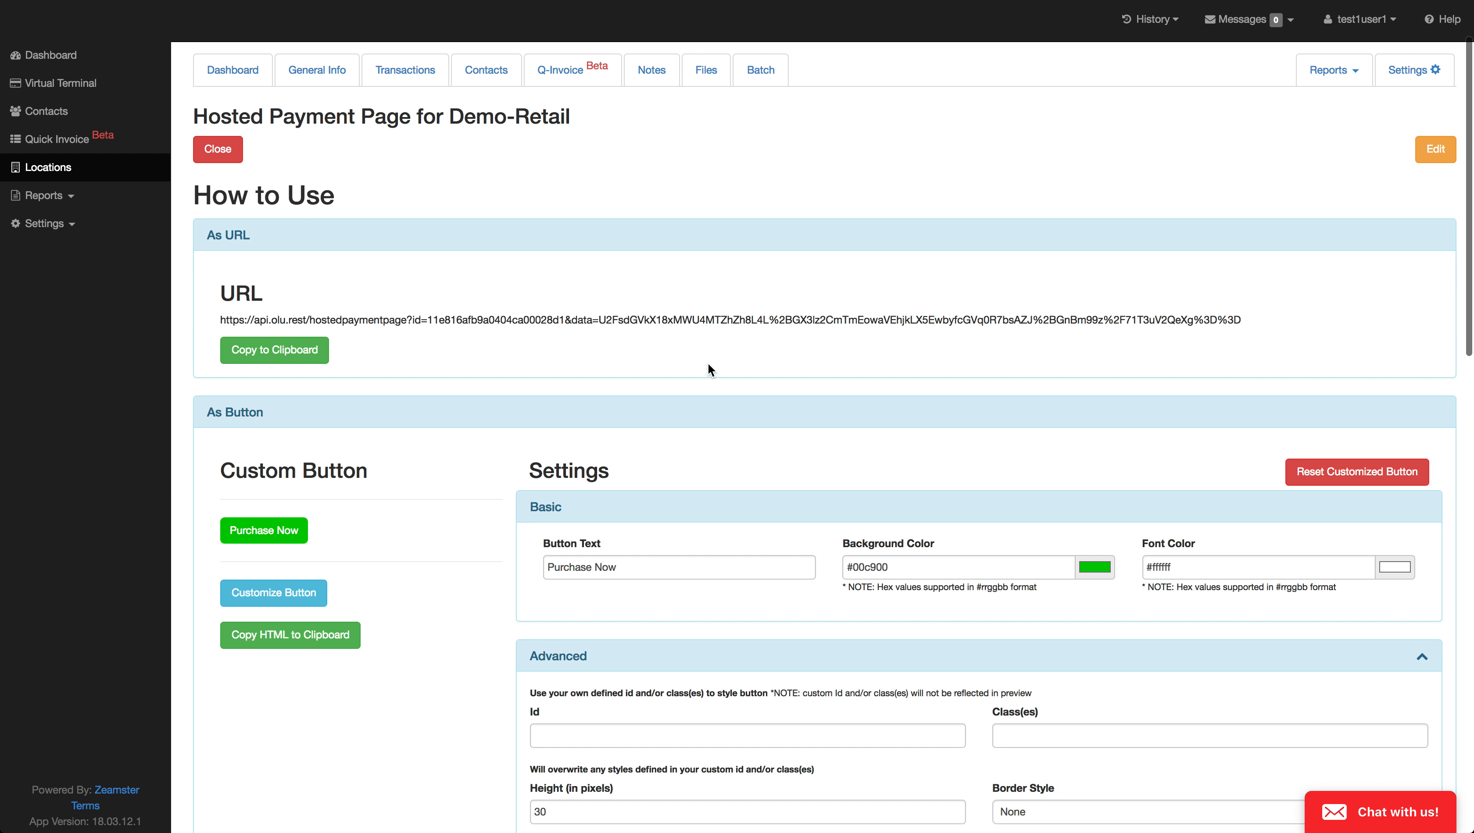
Step: View the support chat form and close it without sending anything
{"action": "scroll", "coordinate": [707, 364], "scroll_direction": "up", "scroll_amount": 1}
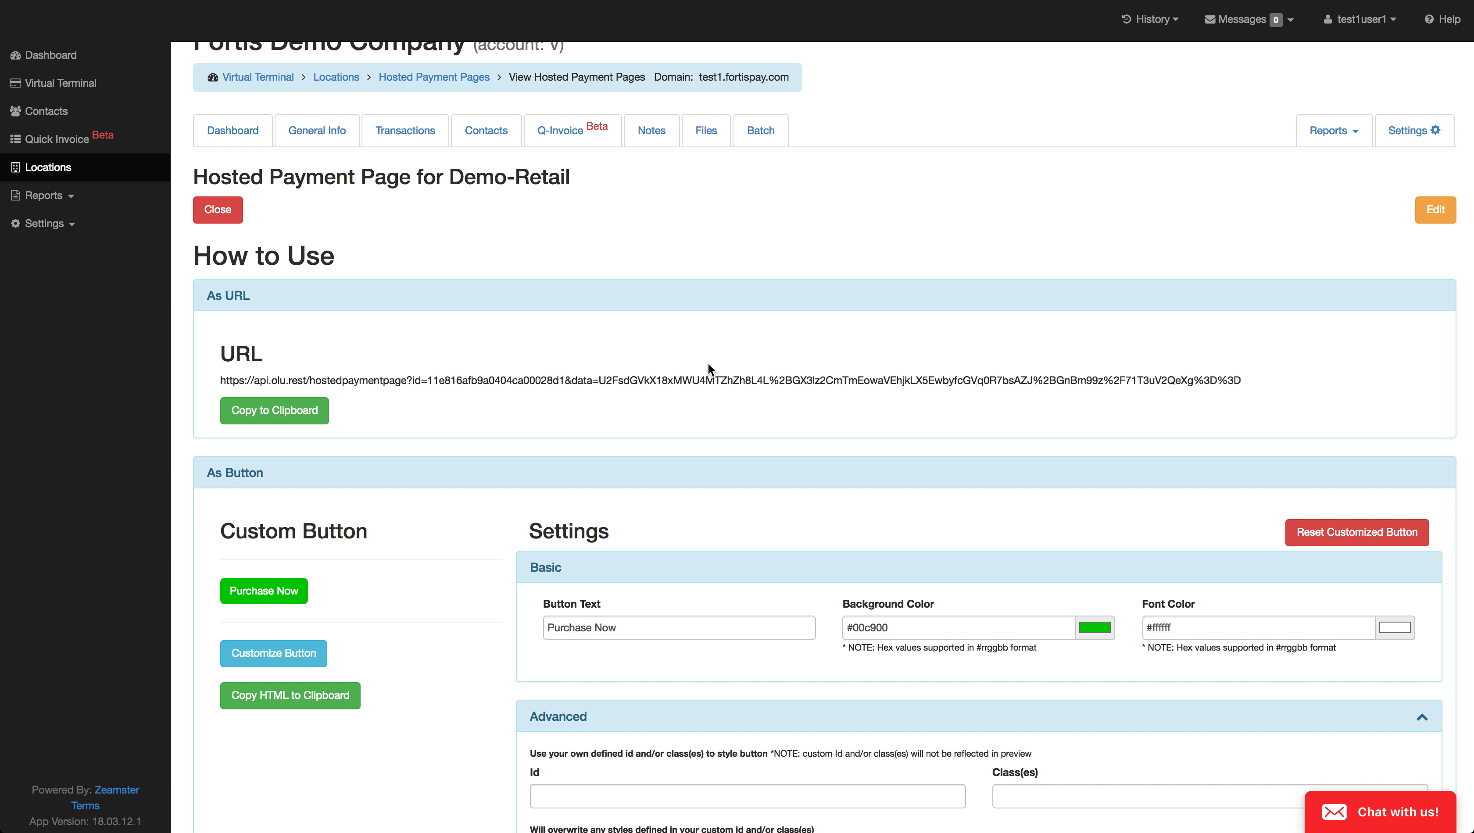
{"action": "left_click", "coordinate": [1345, 814]}
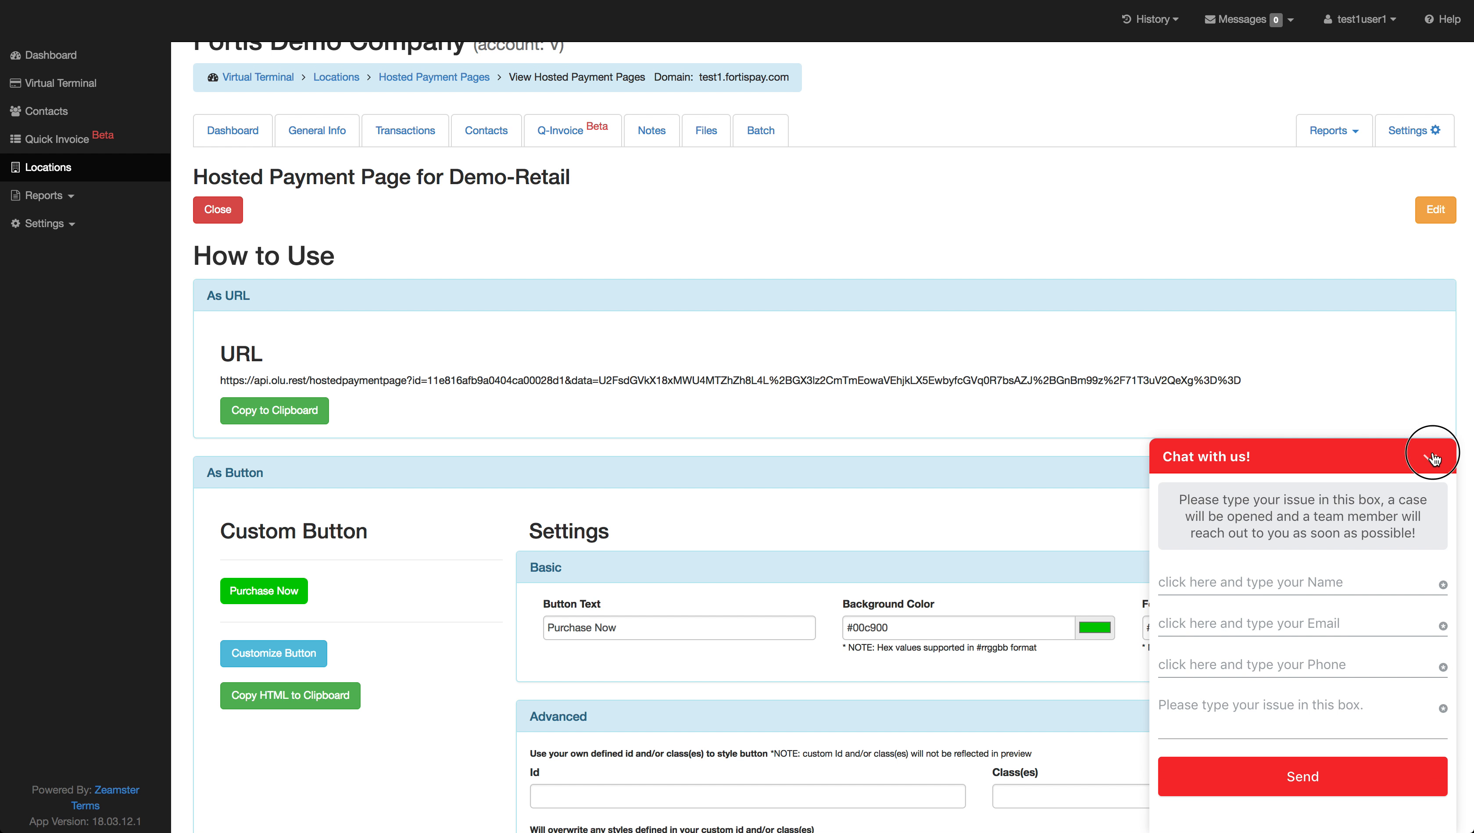
{"action": "left_click", "coordinate": [1430, 456]}
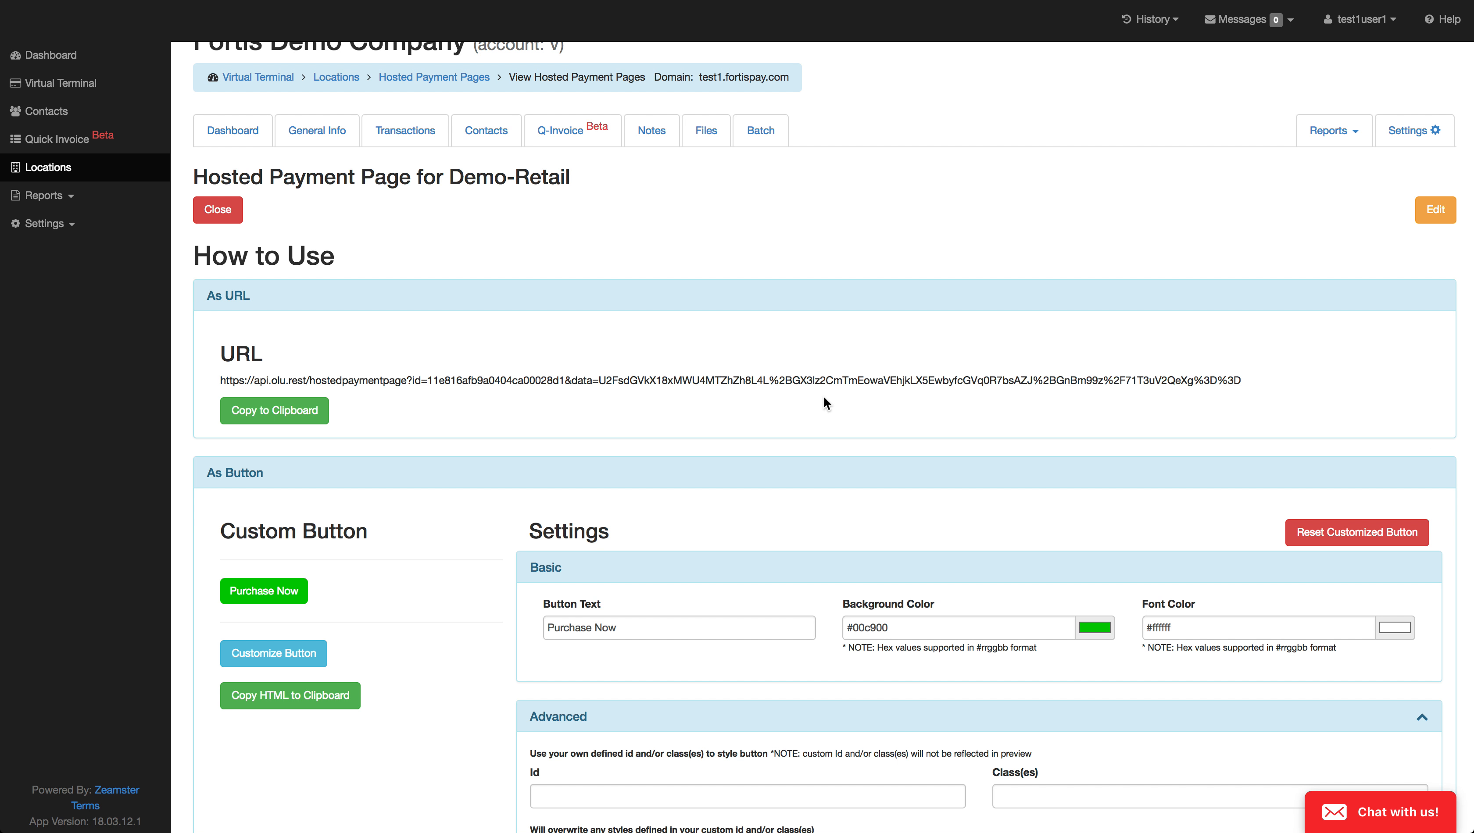